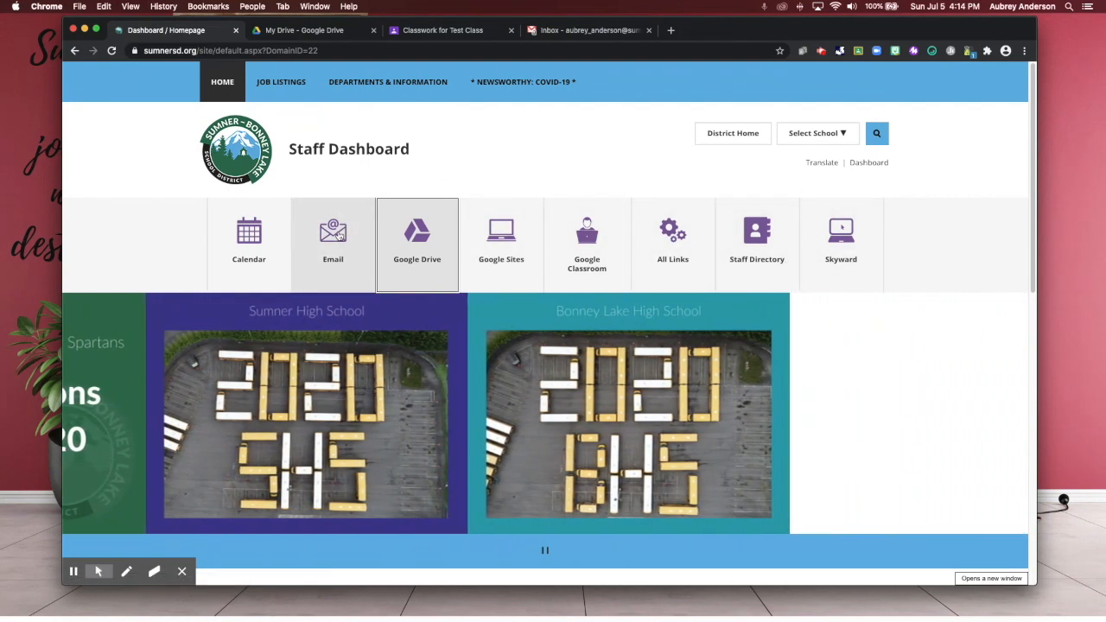
# - Open the staff email, launch Jamboard from the Google apps there, and create a new jam
pyautogui.click(337, 233)
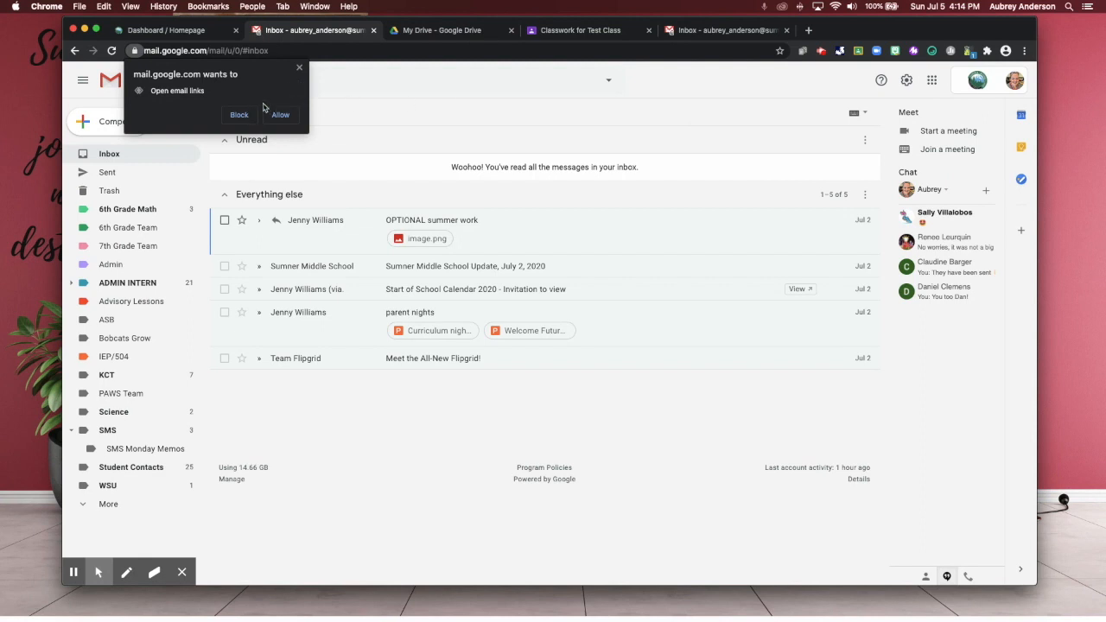
pyautogui.click(301, 69)
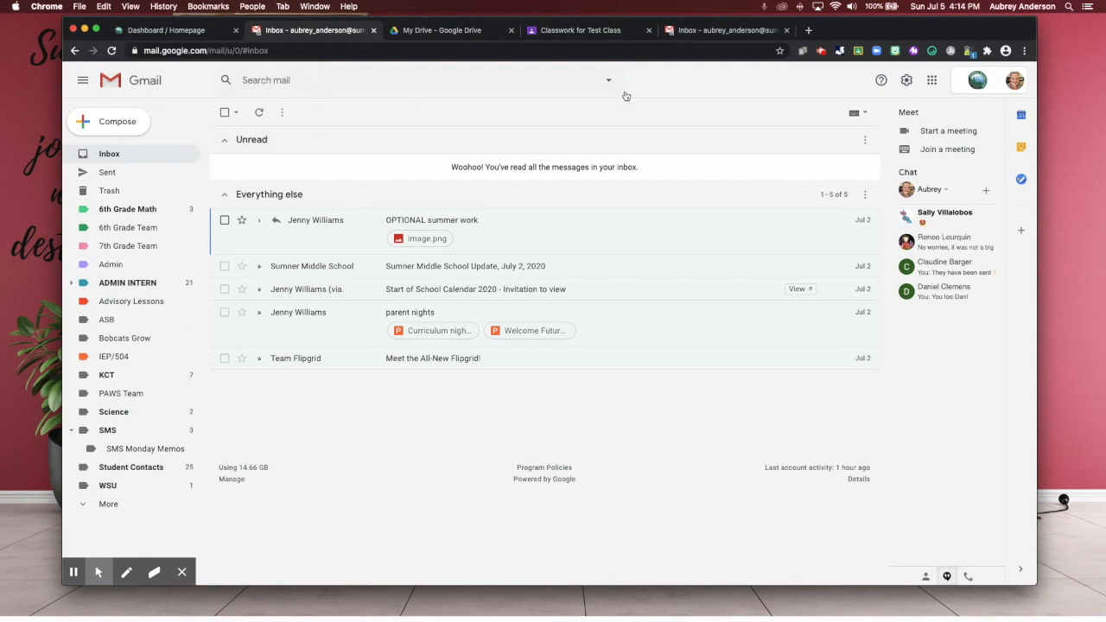
pyautogui.click(932, 79)
pyautogui.scroll(-3, 937, 168)
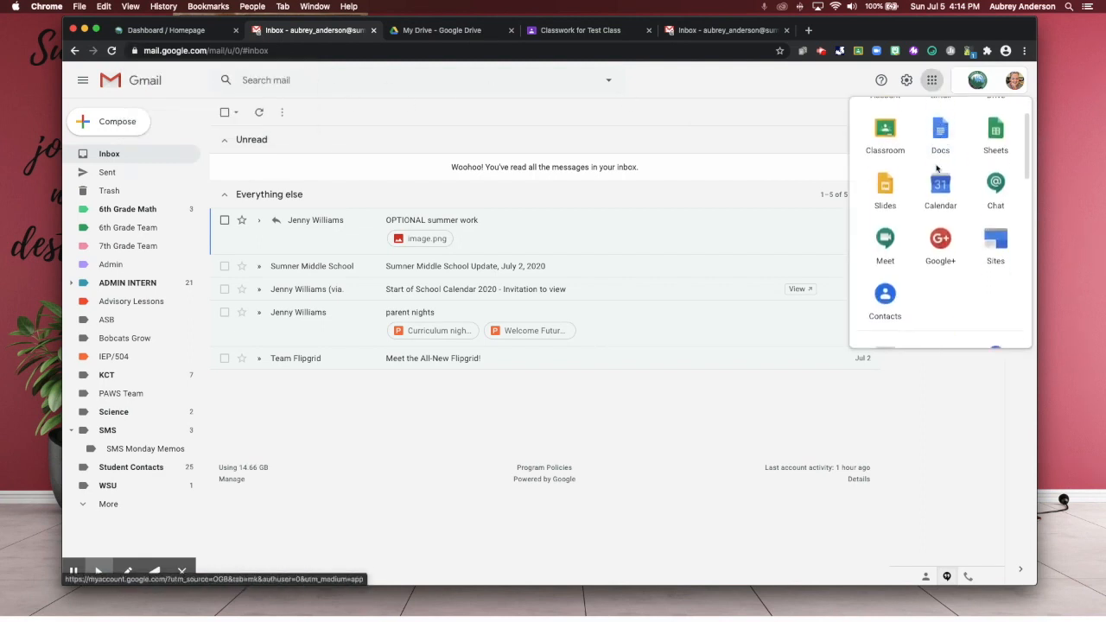
pyautogui.scroll(-5, 939, 190)
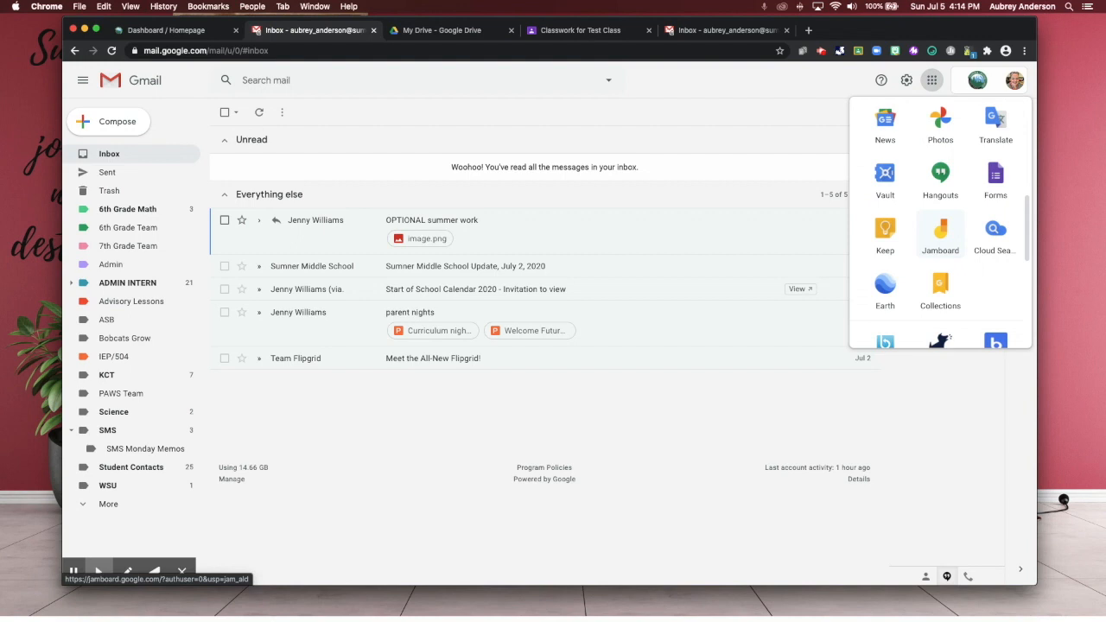
pyautogui.click(940, 235)
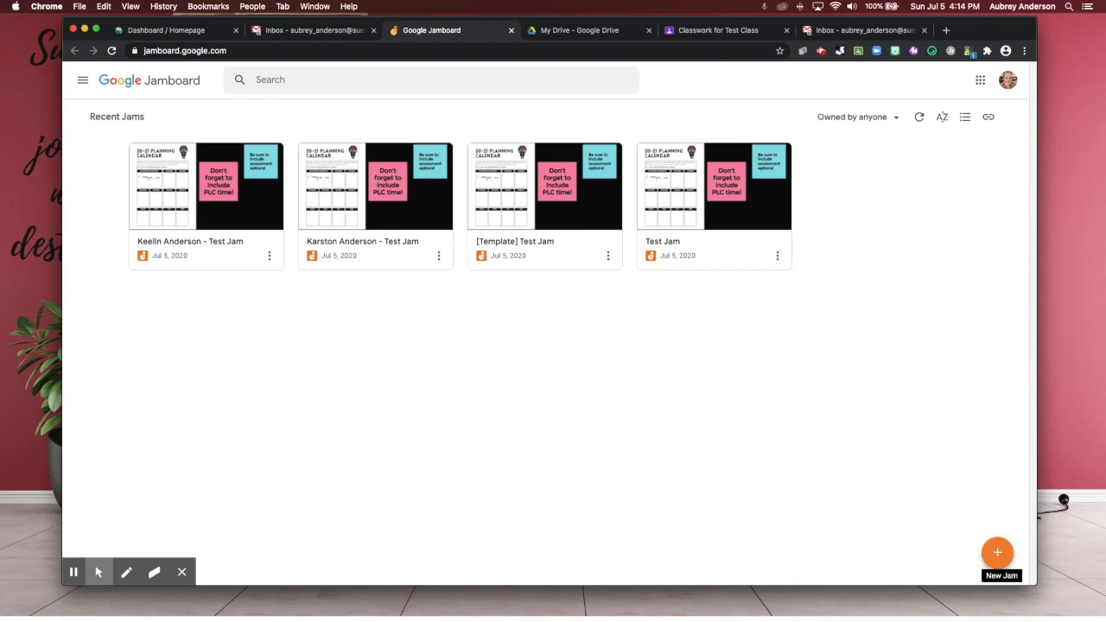
pyautogui.click(997, 553)
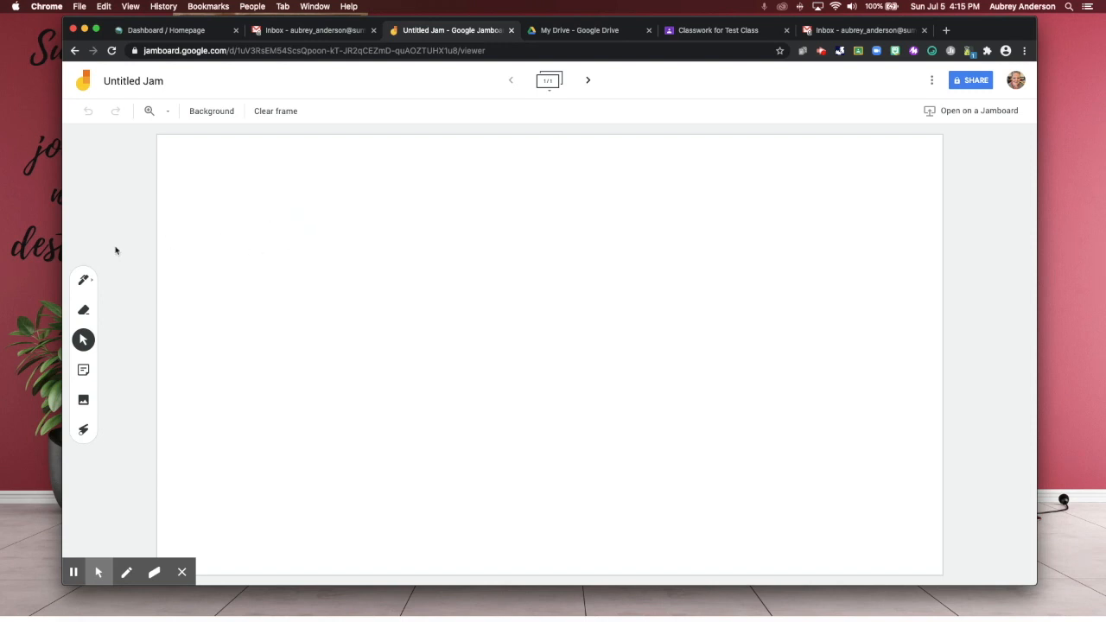
# - Handwrite a first name near the frame's upper edge with the black pen and erase it
pyautogui.click(88, 281)
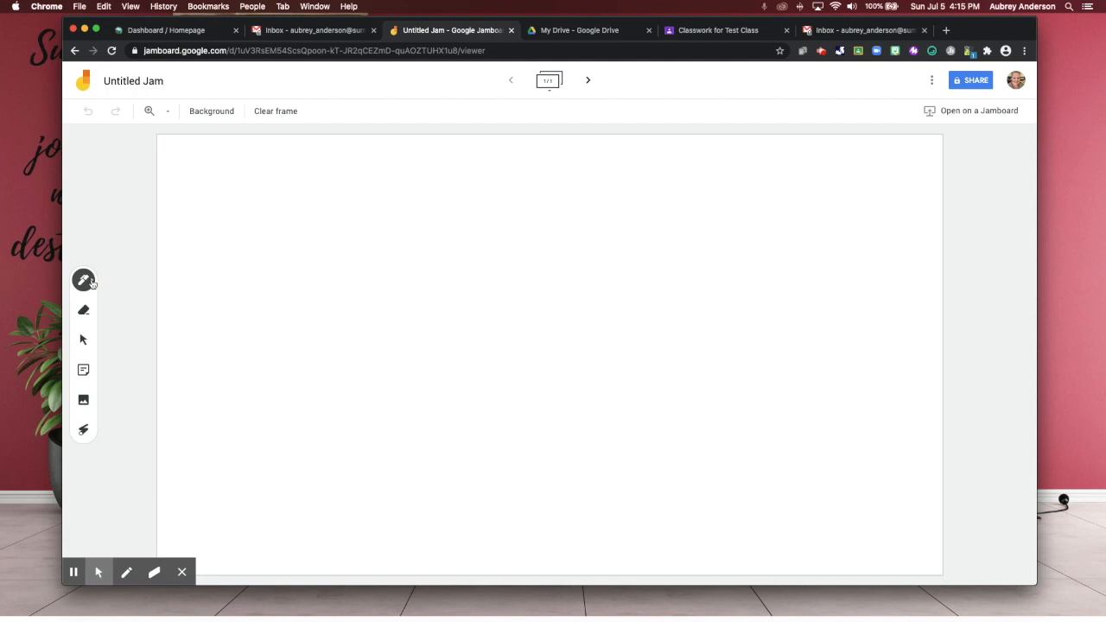
pyautogui.click(92, 283)
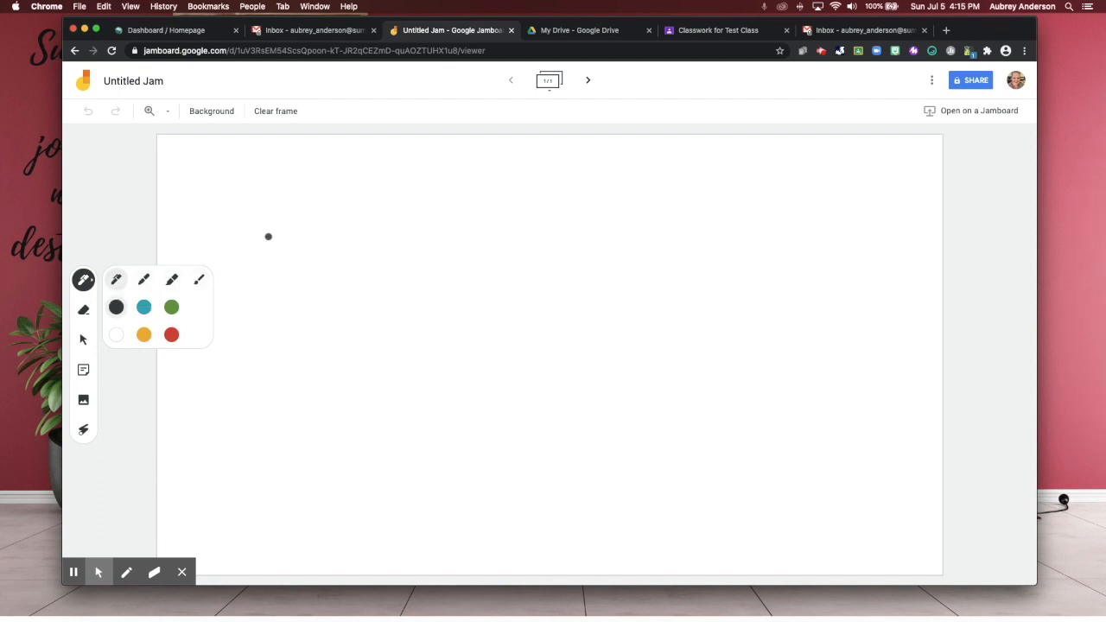
pyautogui.click(84, 281)
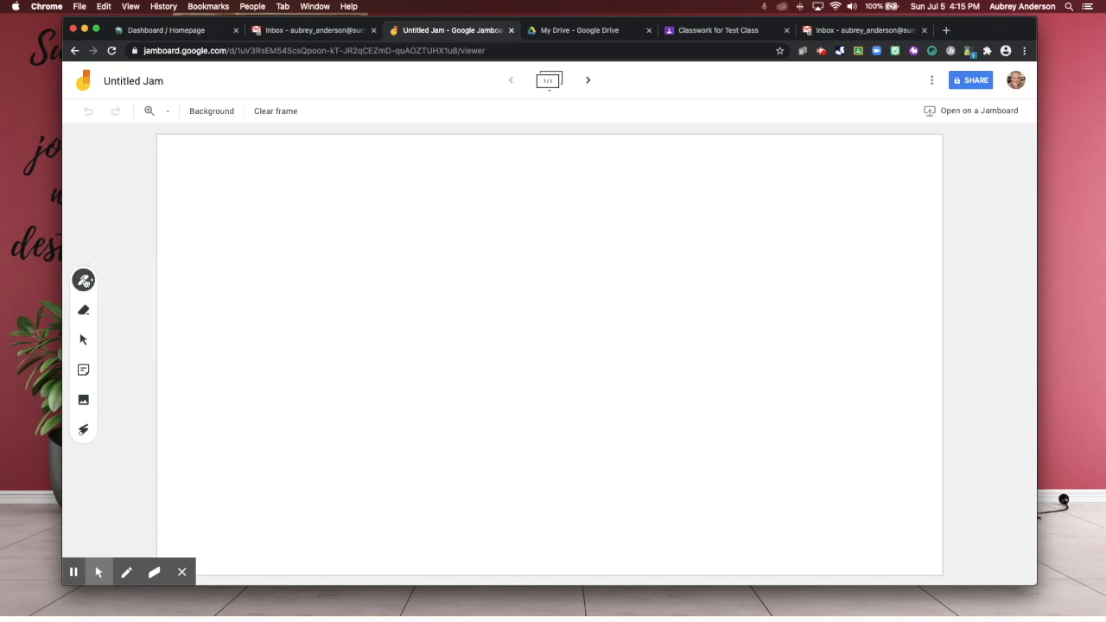
pyautogui.moveTo(290, 183)
pyautogui.mouseDown()
pyautogui.moveTo(271, 175)
pyautogui.moveTo(290, 198)
pyautogui.moveTo(417, 192)
pyautogui.mouseUp()
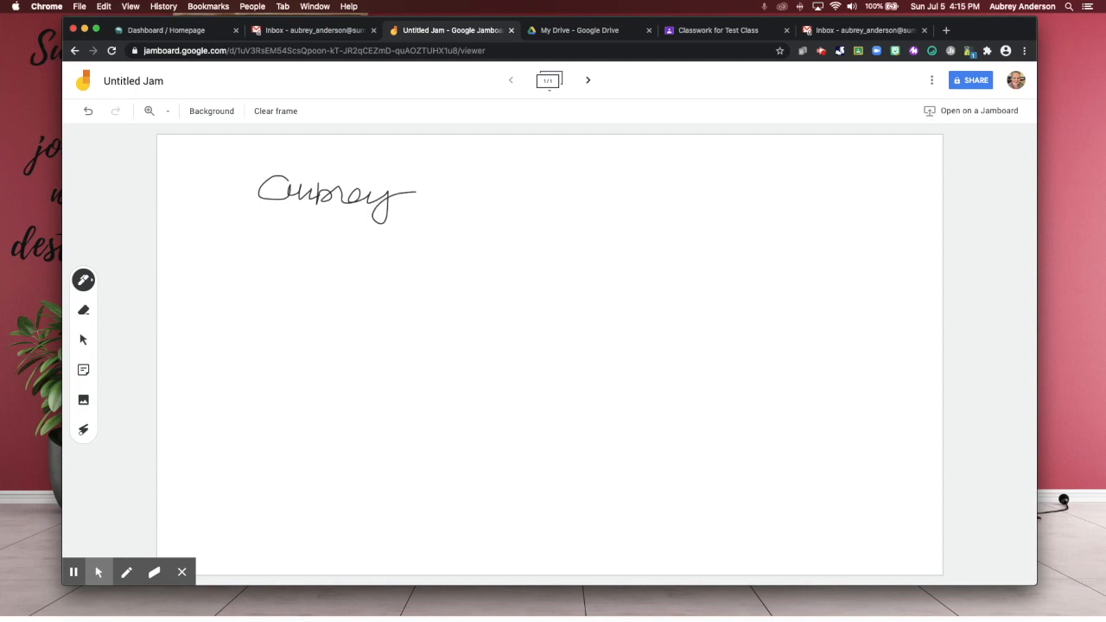
pyautogui.click(84, 310)
pyautogui.moveTo(258, 192)
pyautogui.mouseDown()
pyautogui.moveTo(397, 188)
pyautogui.moveTo(350, 207)
pyautogui.moveTo(390, 230)
pyautogui.moveTo(414, 199)
pyautogui.moveTo(398, 195)
pyautogui.moveTo(372, 219)
pyautogui.mouseUp()
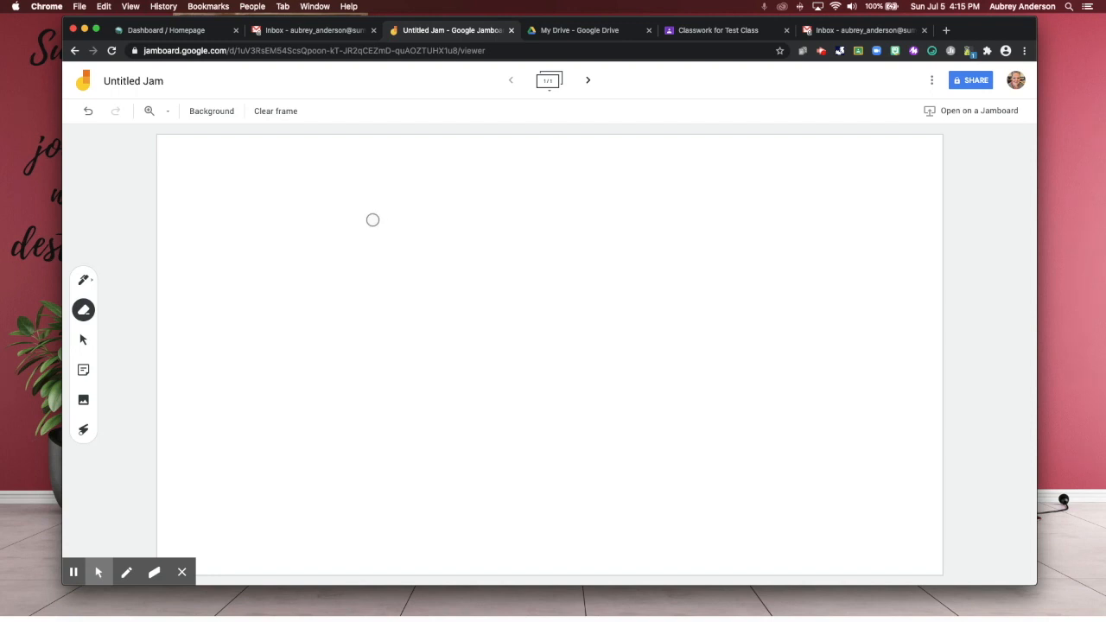
# - Try the dotted, lined, graph, grey and dark blue backgrounds on the frame
pyautogui.click(216, 116)
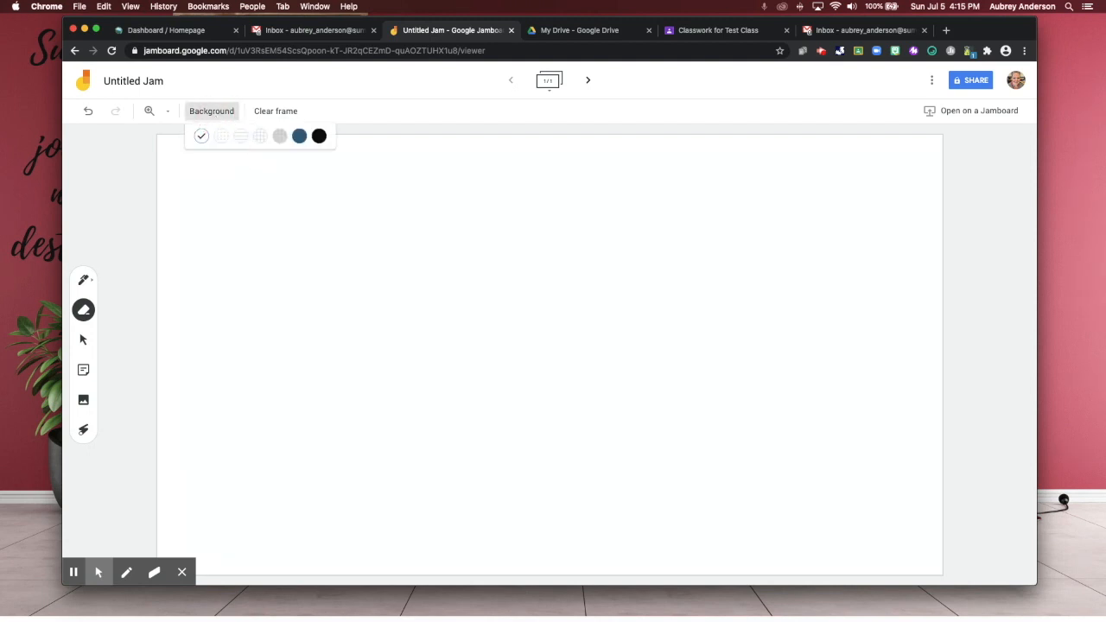
pyautogui.click(221, 136)
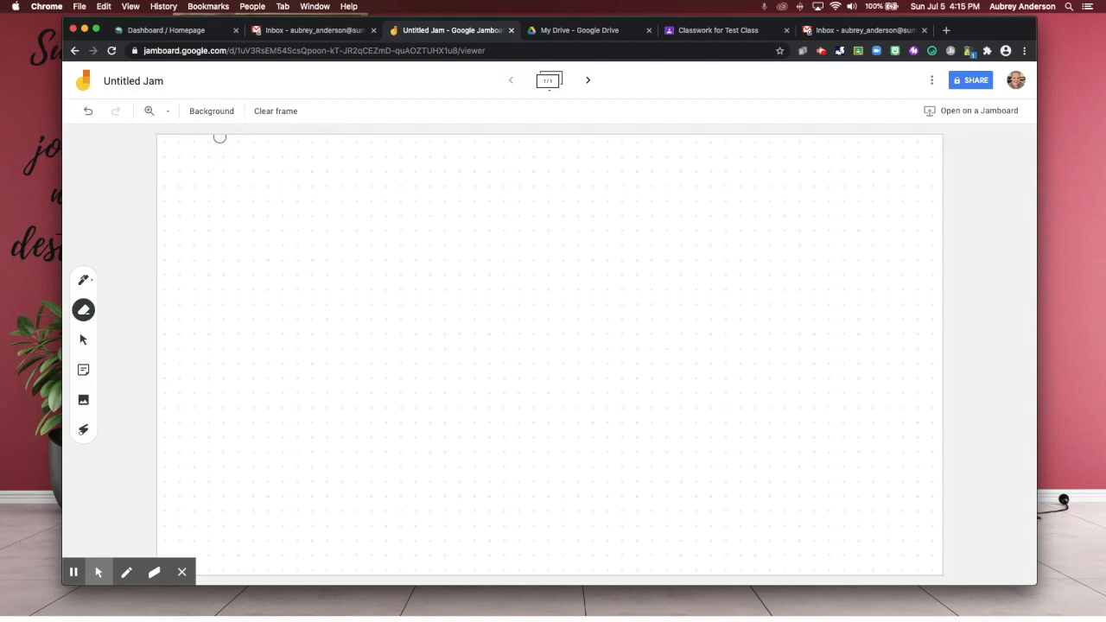
pyautogui.click(220, 112)
pyautogui.click(240, 136)
pyautogui.click(217, 114)
pyautogui.click(259, 136)
pyautogui.click(230, 119)
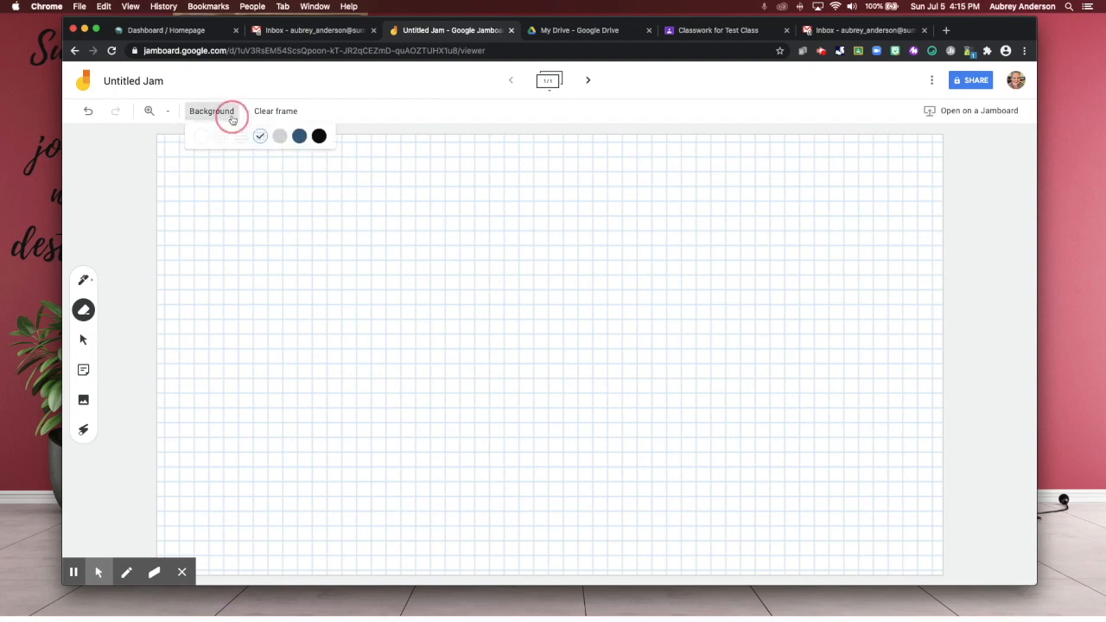
pyautogui.click(280, 136)
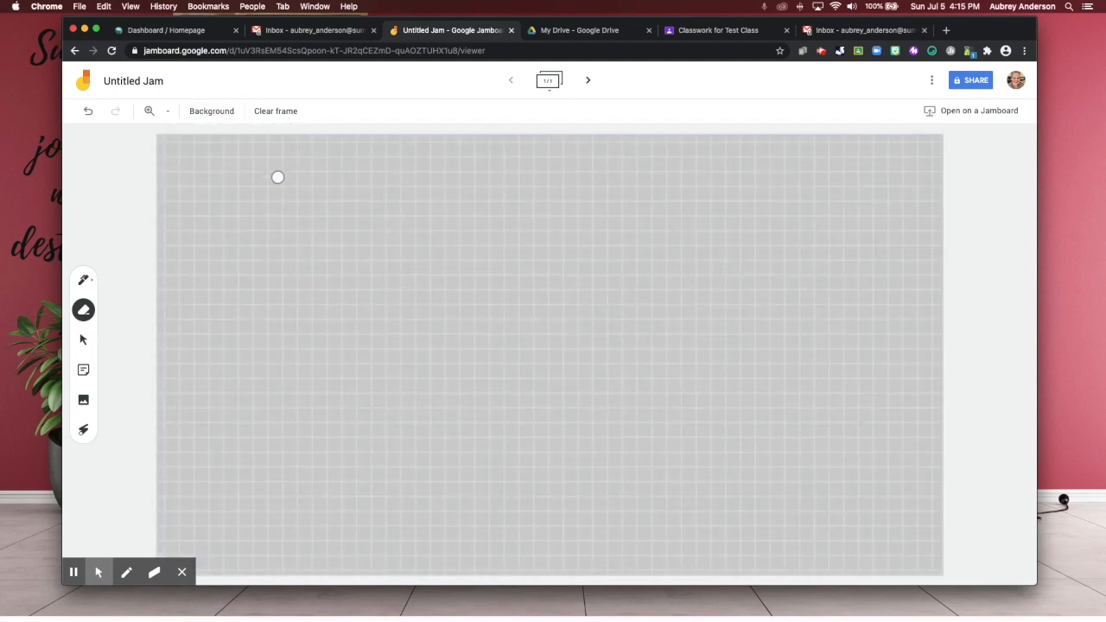
pyautogui.click(221, 114)
pyautogui.click(295, 136)
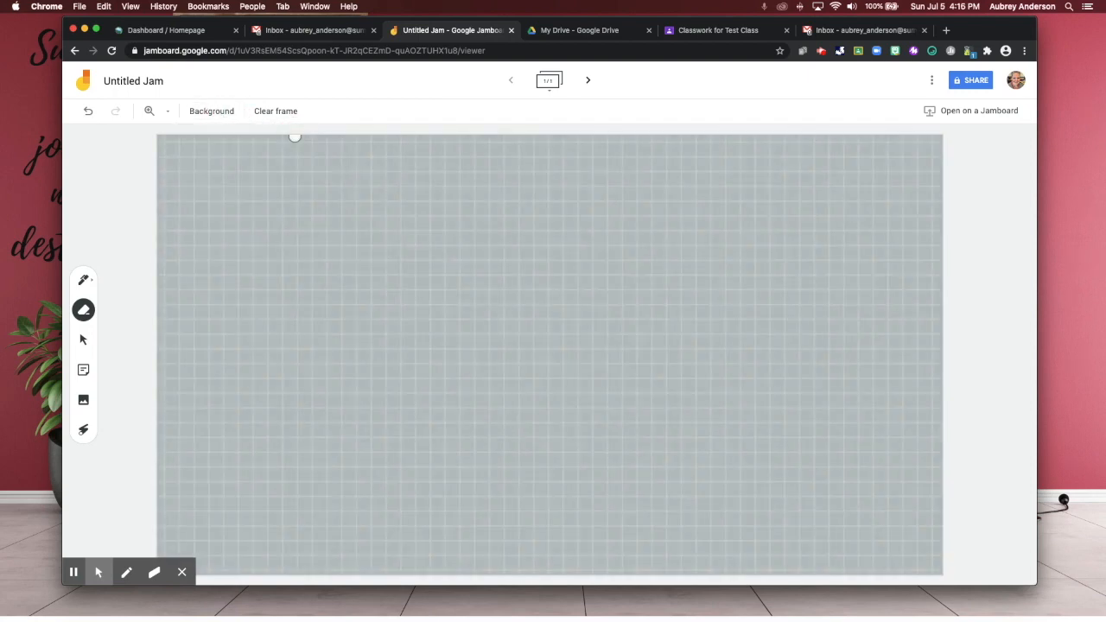
# - Set the frame's background to black
pyautogui.click(235, 115)
pyautogui.click(303, 137)
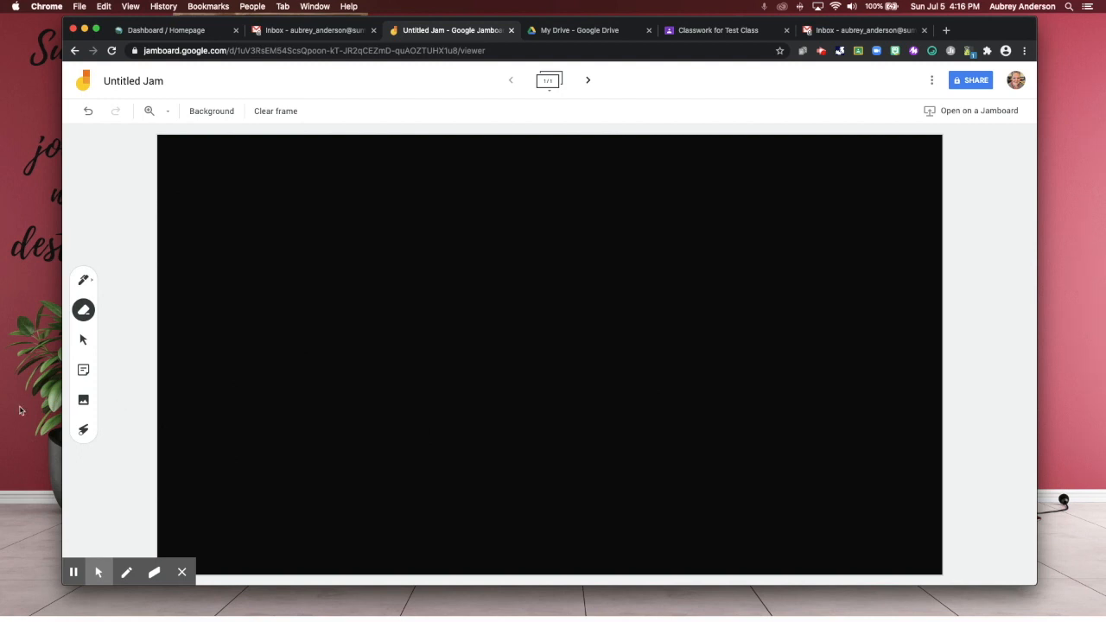
# - Search Google Drive images for "day 8" and insert Day 8.JPG with the four solve-for-x problems into the frame
pyautogui.click(83, 399)
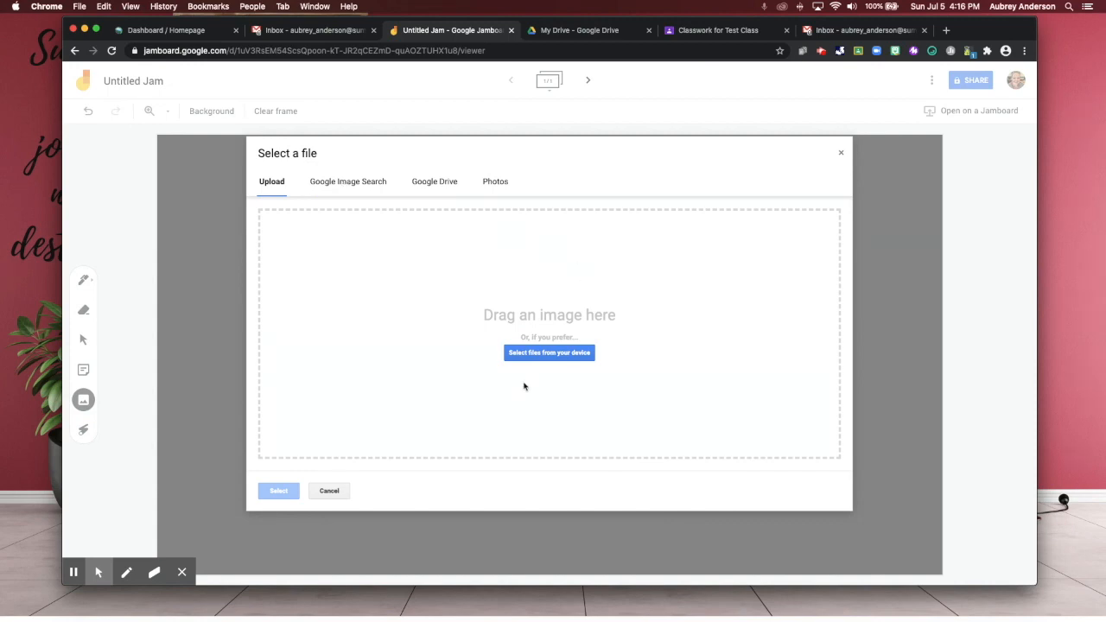
pyautogui.click(440, 185)
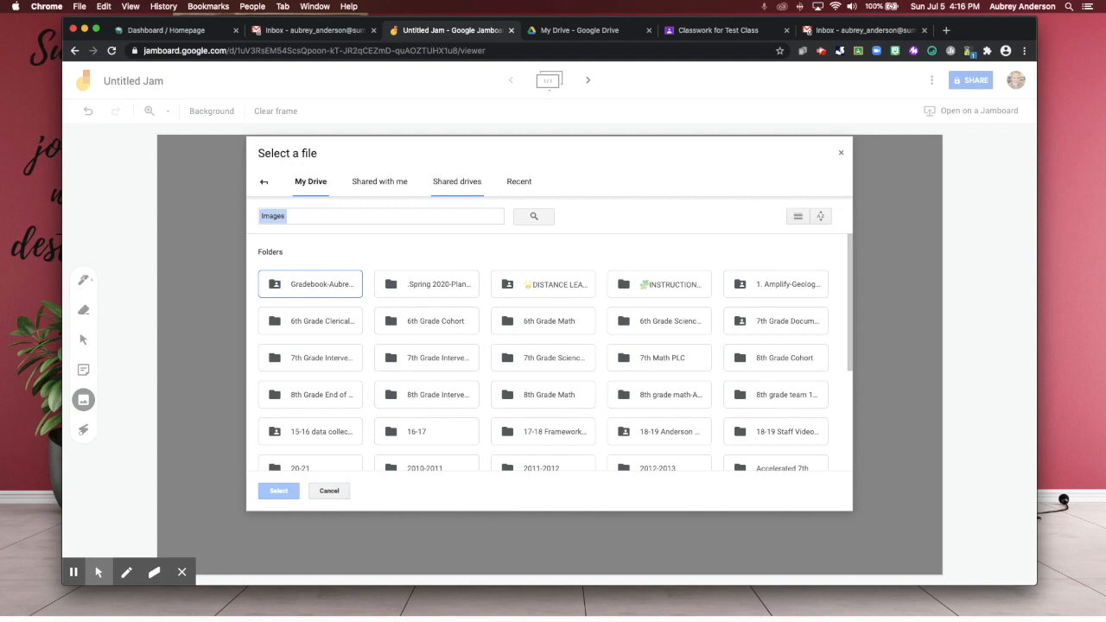
pyautogui.scroll(-1, 410, 239)
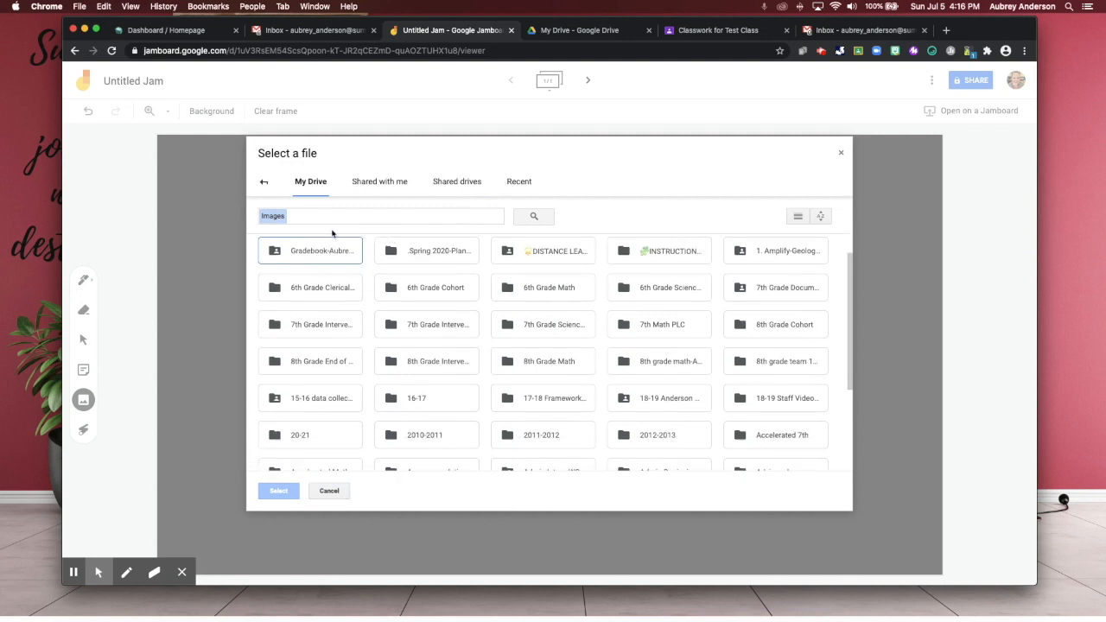
pyautogui.click(293, 218)
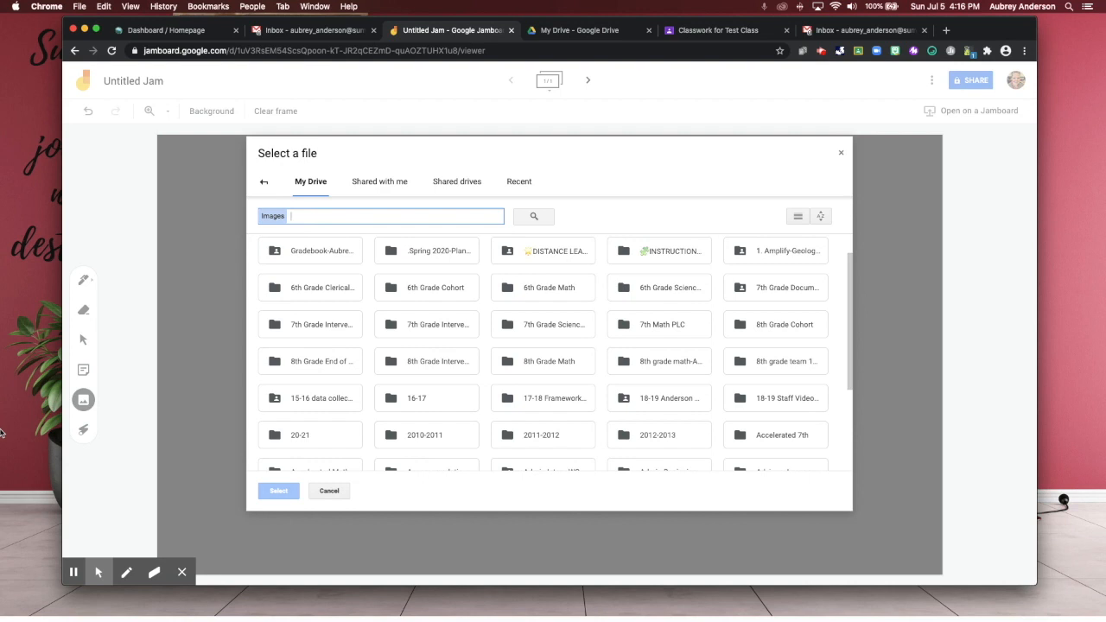
pyautogui.write('day 8')
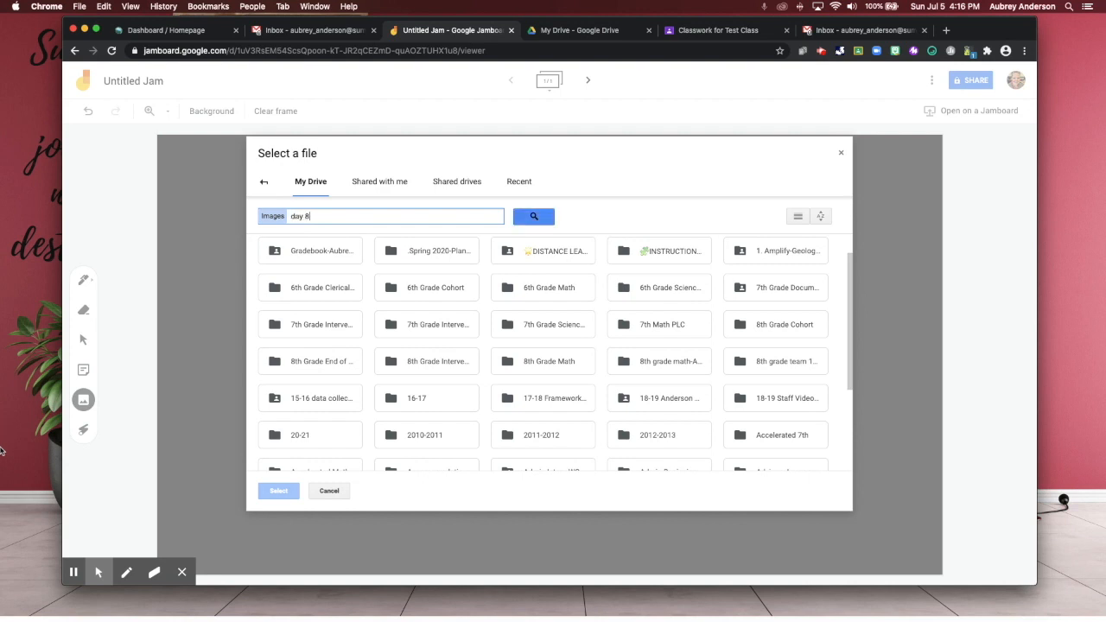
pyautogui.press('Return')
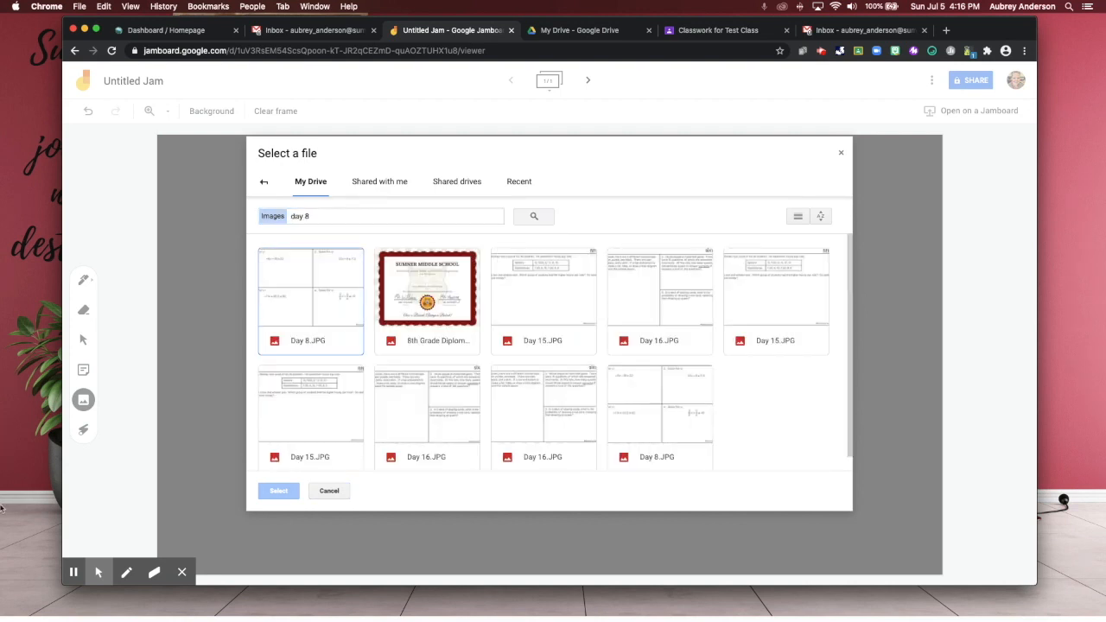
pyautogui.doubleClick(338, 294)
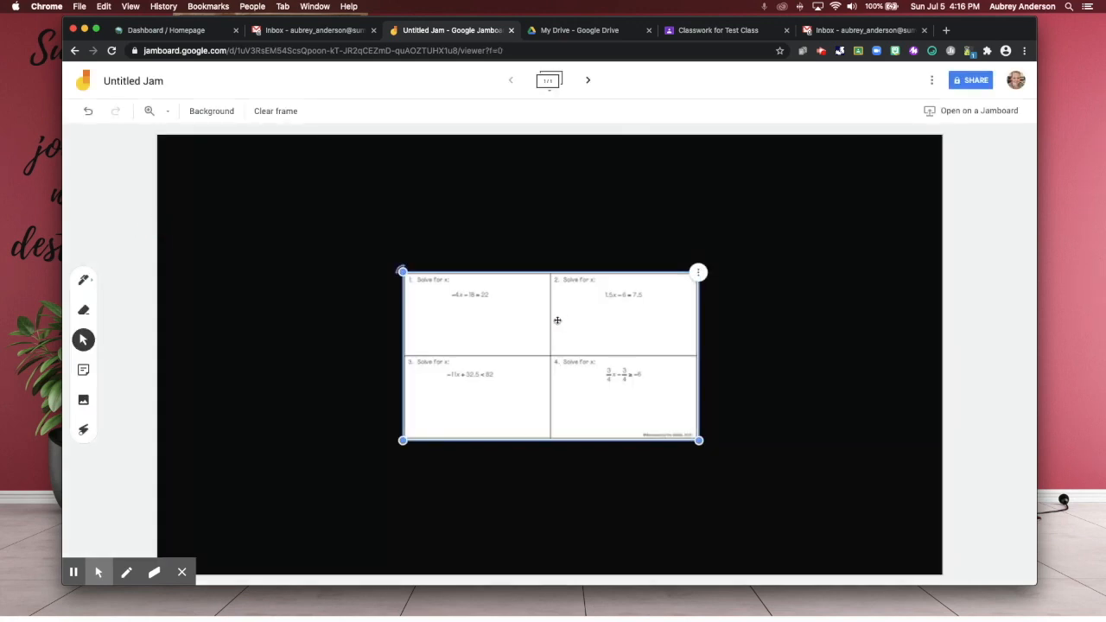
# - Enlarge and reposition the worksheet image so that it fills nearly the whole frame
pyautogui.moveTo(401, 270); pyautogui.dragTo(344, 240)
pyautogui.click(743, 456)
pyautogui.moveTo(700, 436); pyautogui.dragTo(869, 538)
pyautogui.moveTo(775, 491); pyautogui.dragTo(434, 323)
pyautogui.moveTo(628, 403); pyautogui.dragTo(955, 558)
pyautogui.moveTo(551, 463); pyautogui.dragTo(546, 461)
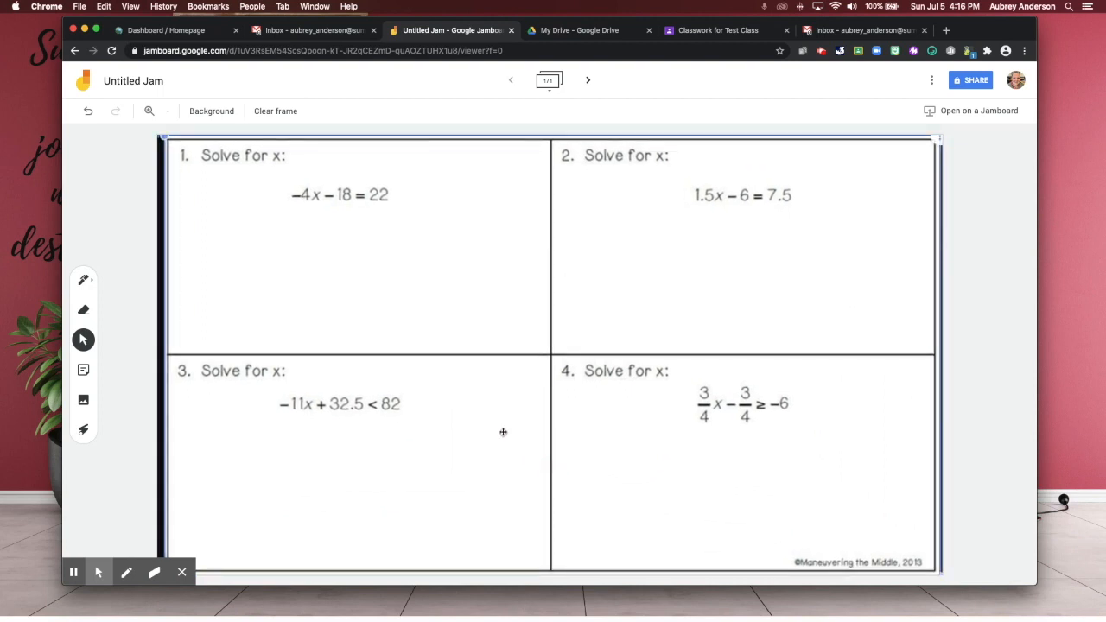
# - Add a blue sticky note reading "Be sure to show all steps!" and place it in problem 1's upper-right corner
pyautogui.click(83, 371)
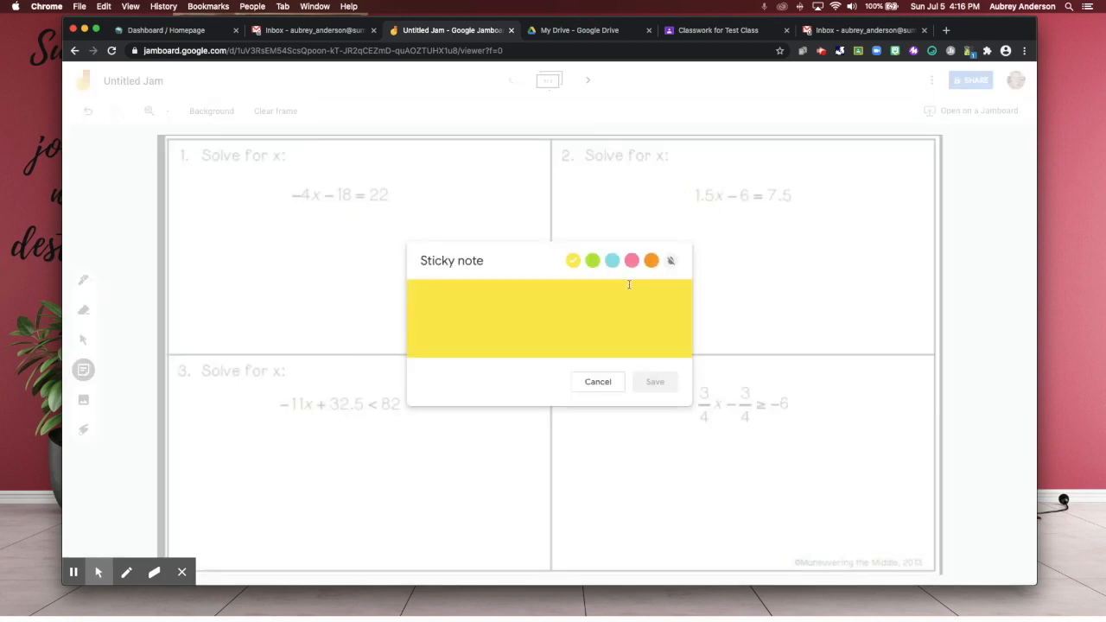
pyautogui.click(611, 260)
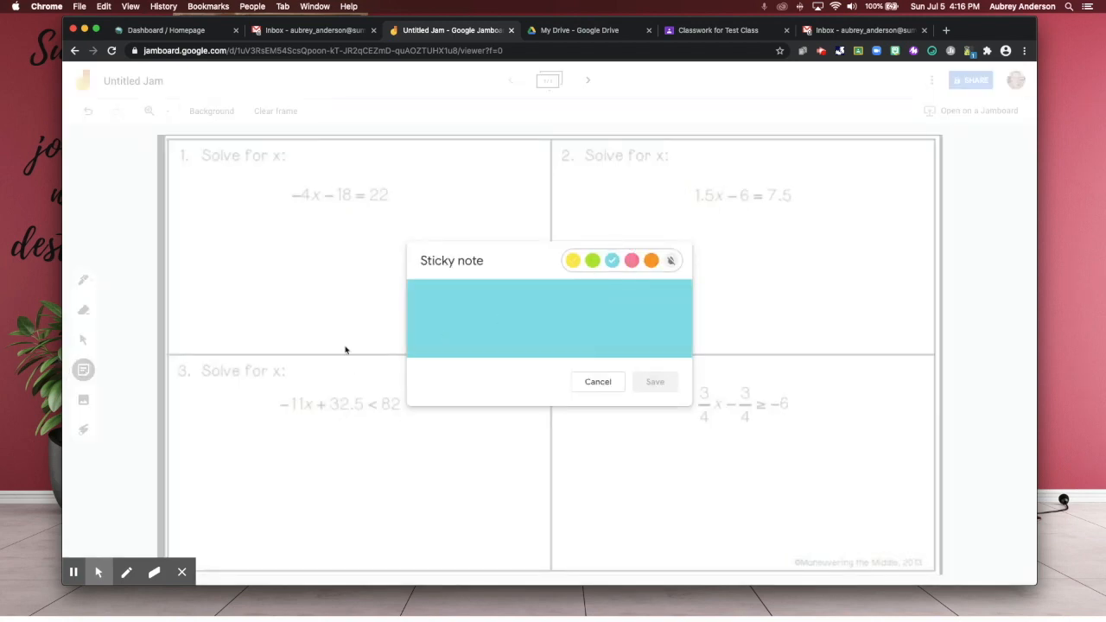
pyautogui.write('Be sure to show all steps!')
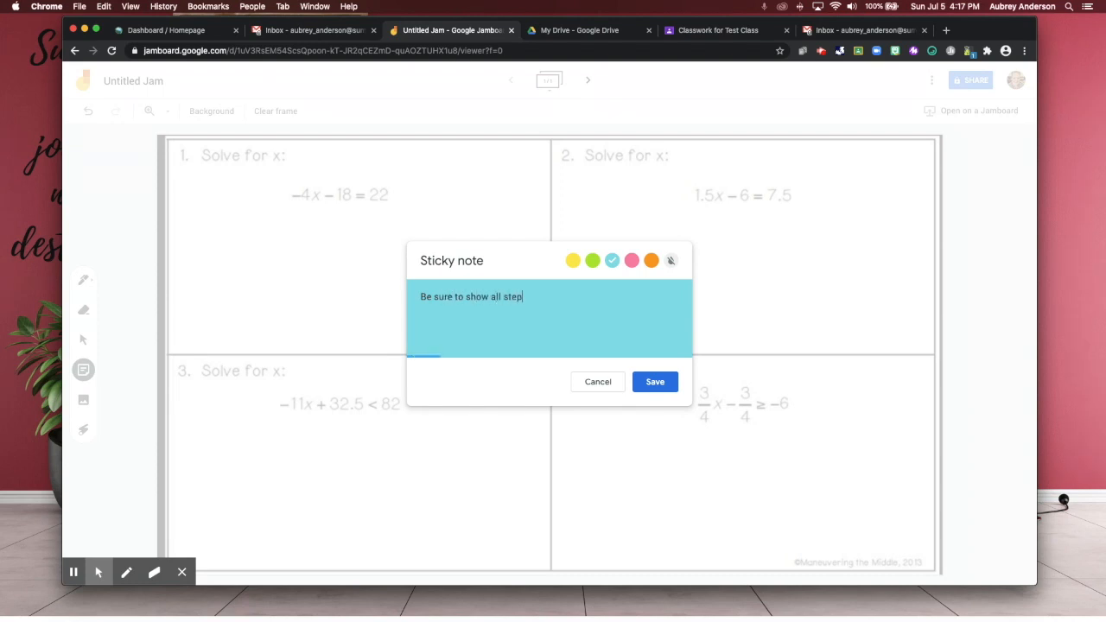
pyautogui.click(653, 383)
pyautogui.click(602, 385)
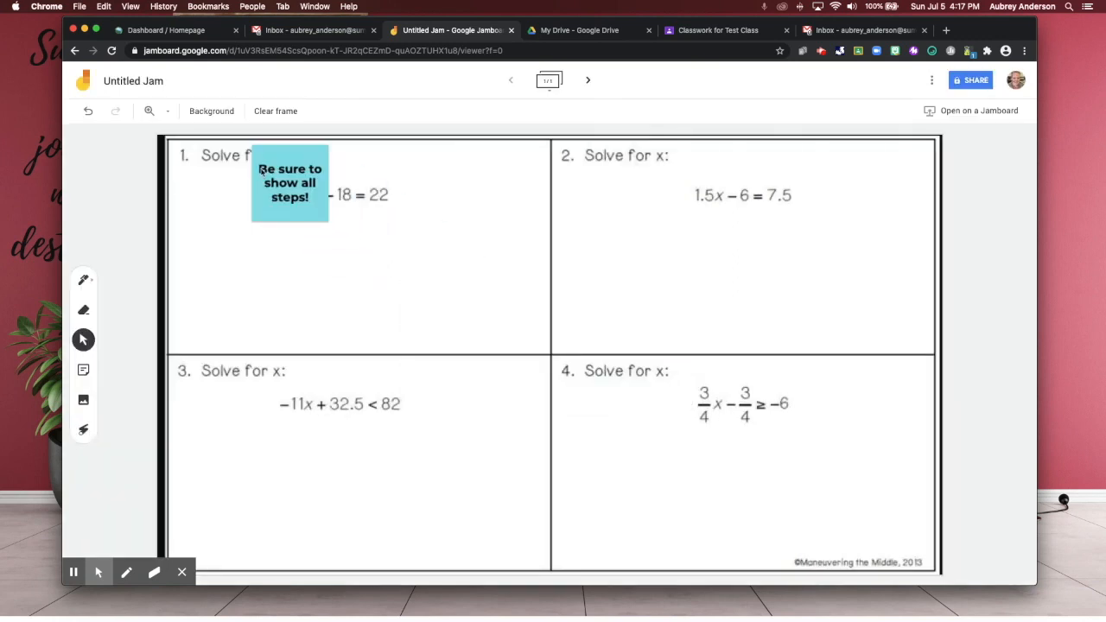
pyautogui.moveTo(273, 178); pyautogui.dragTo(494, 173)
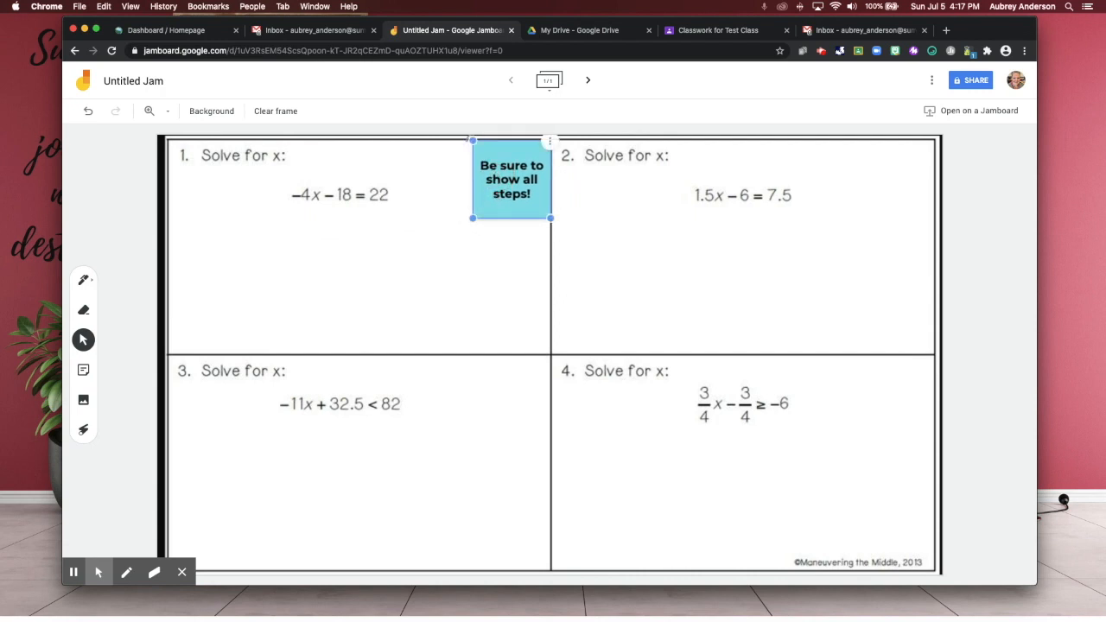
# - Duplicate the sticky note into problem 2's upper-right corner and recolor the copy green
pyautogui.press('super+d')
pyautogui.moveTo(506, 178); pyautogui.dragTo(896, 164)
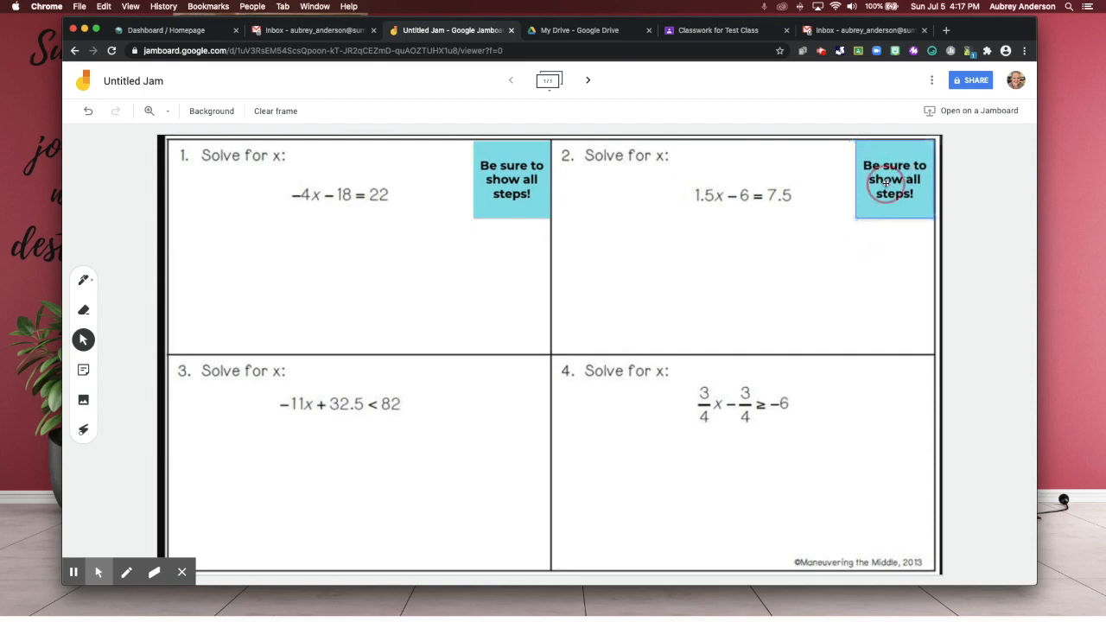
pyautogui.doubleClick(881, 180)
pyautogui.click(592, 261)
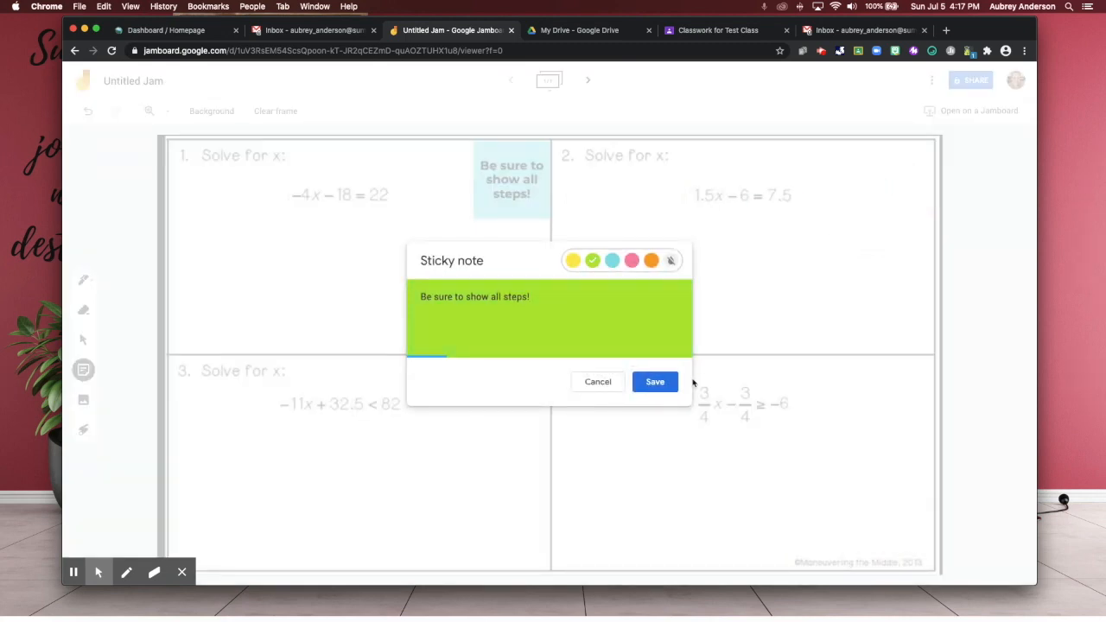
pyautogui.click(666, 383)
# - Duplicate the blue sticky note into problem 3's upper-right corner and recolor the copy pink
pyautogui.press('super+c')
pyautogui.press('super+v')
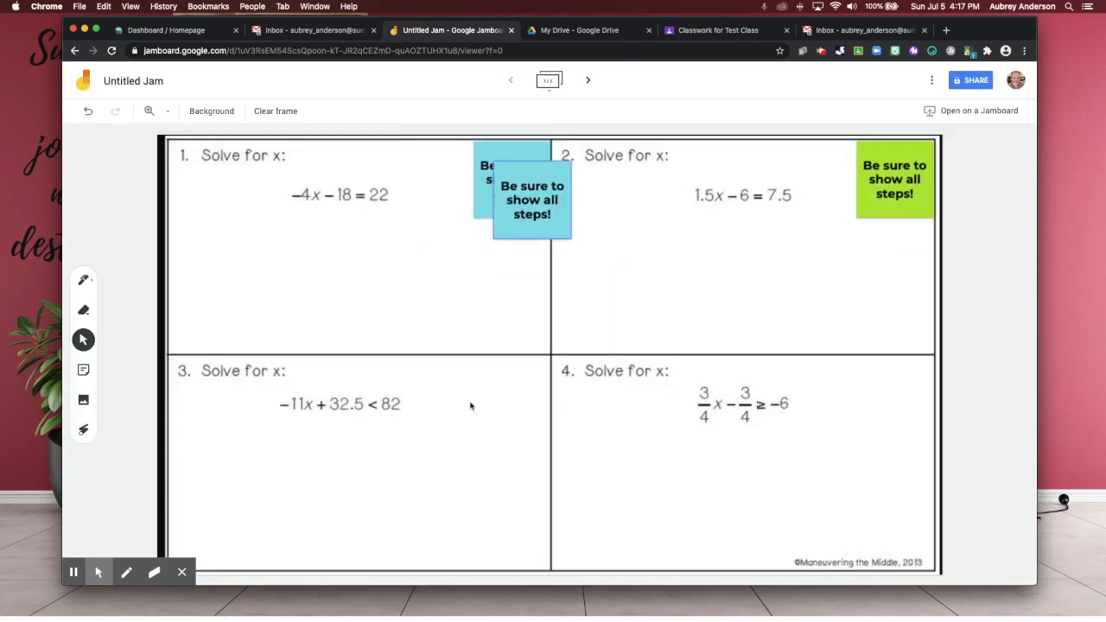
pyautogui.moveTo(516, 194); pyautogui.dragTo(504, 399)
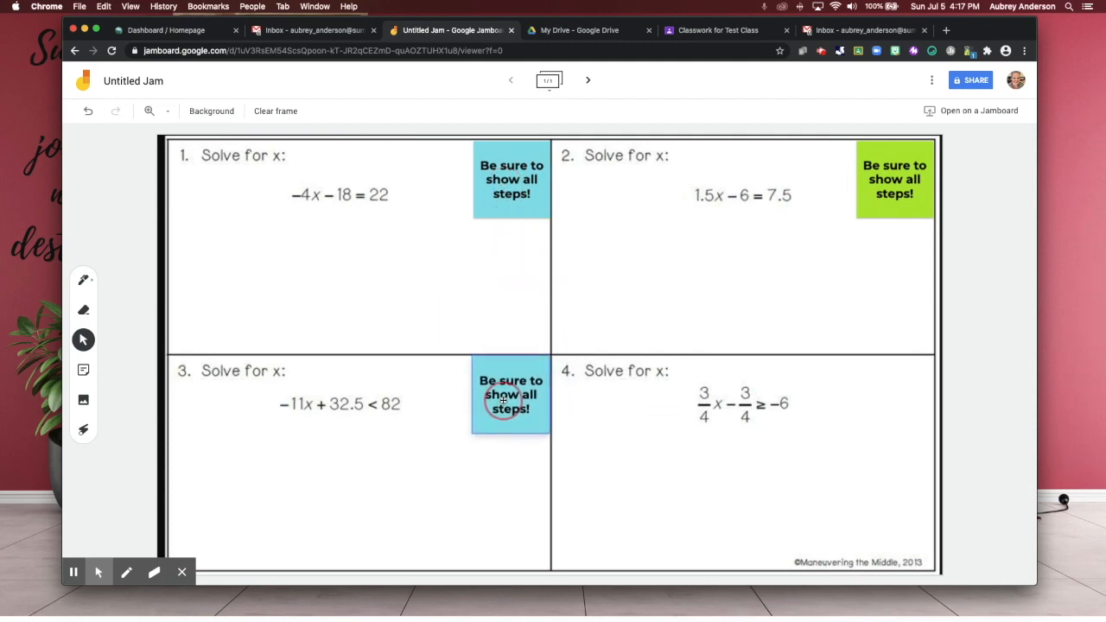
pyautogui.doubleClick(503, 399)
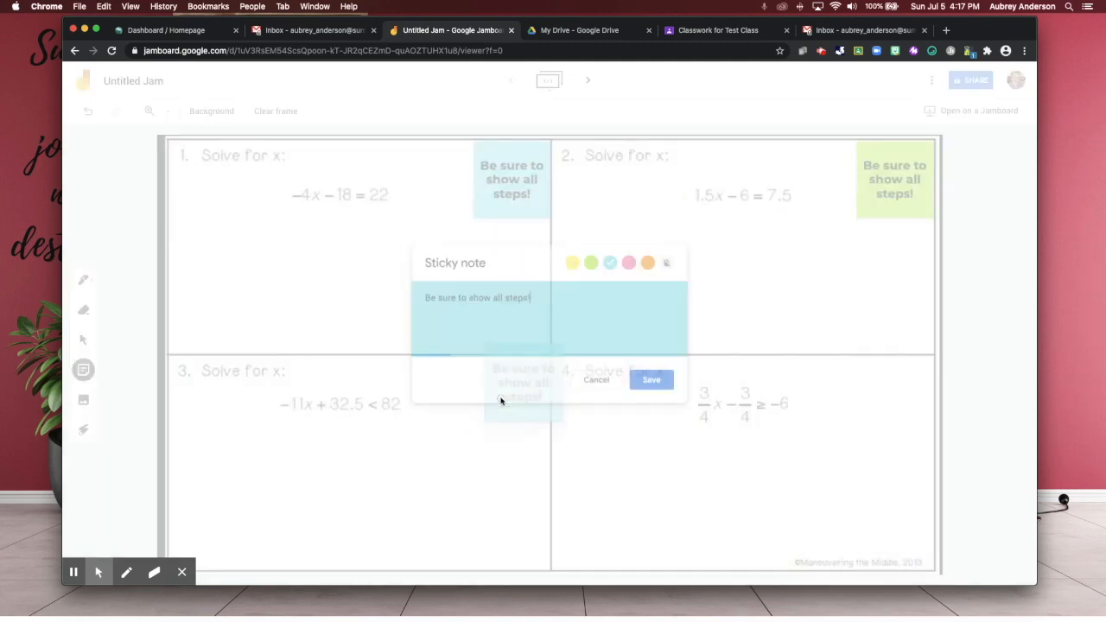
pyautogui.click(632, 260)
pyautogui.click(651, 386)
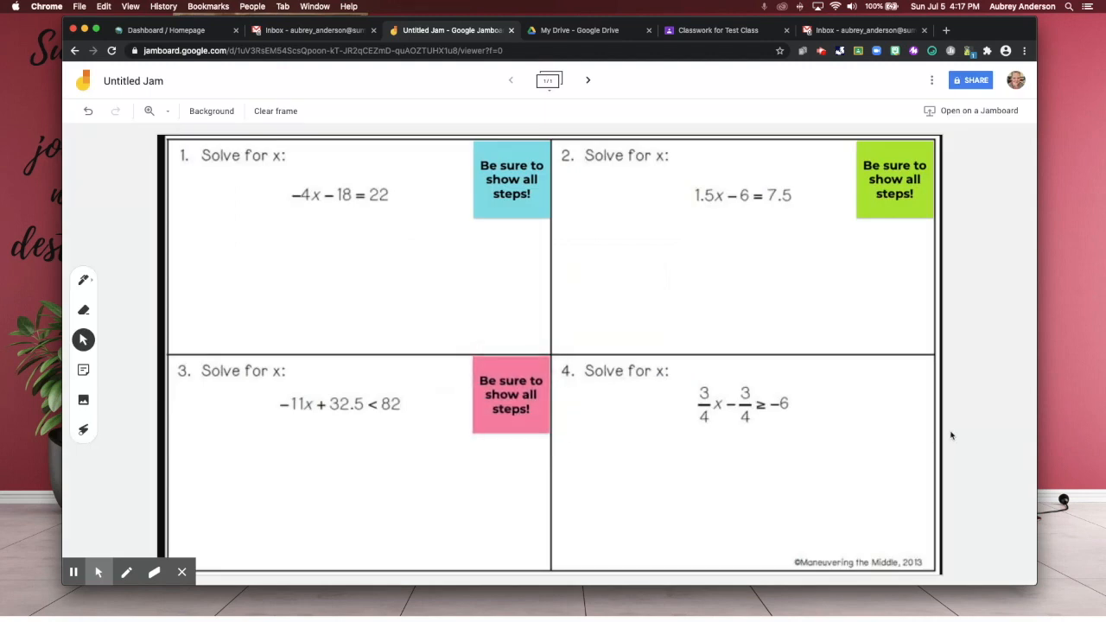
# - Place another copy of the blue sticky note in problem 4's upper-right corner and recolor it yellow
pyautogui.press('super+v')
pyautogui.moveTo(525, 198); pyautogui.dragTo(877, 385)
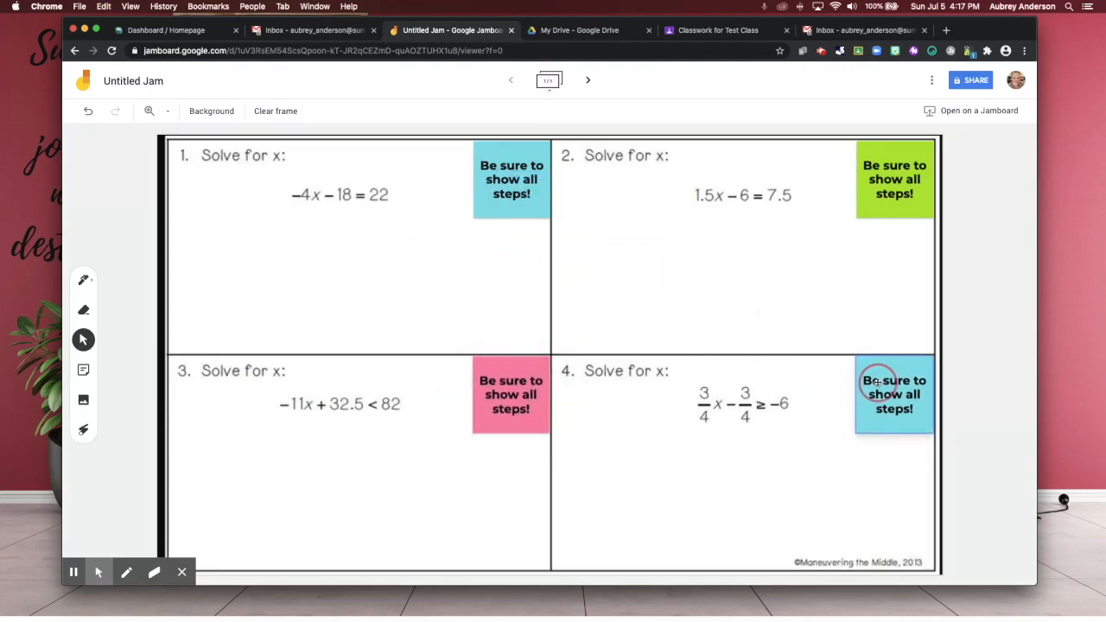
pyautogui.doubleClick(877, 387)
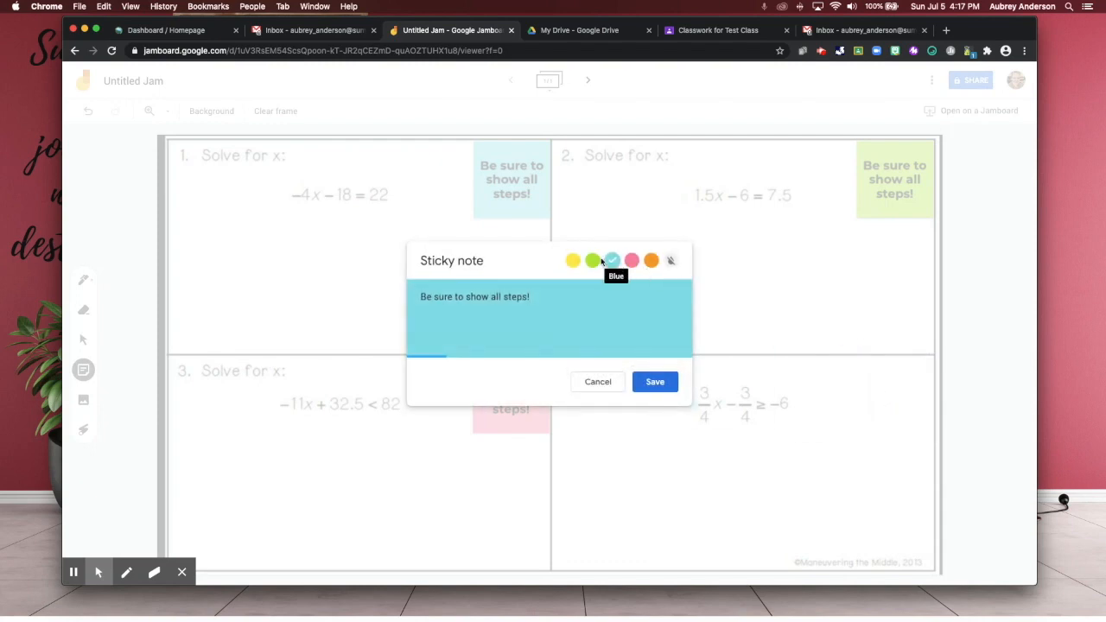
pyautogui.click(573, 260)
pyautogui.click(661, 383)
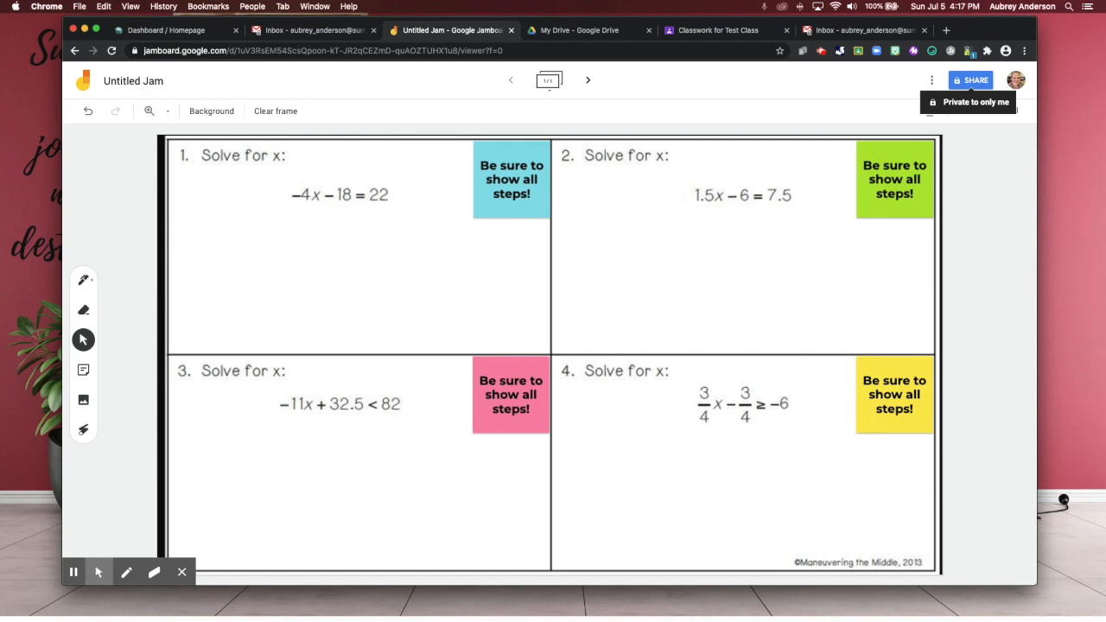
# - Switch to the Test Class classwork in Google Classroom and create a new assignment
pyautogui.click(736, 35)
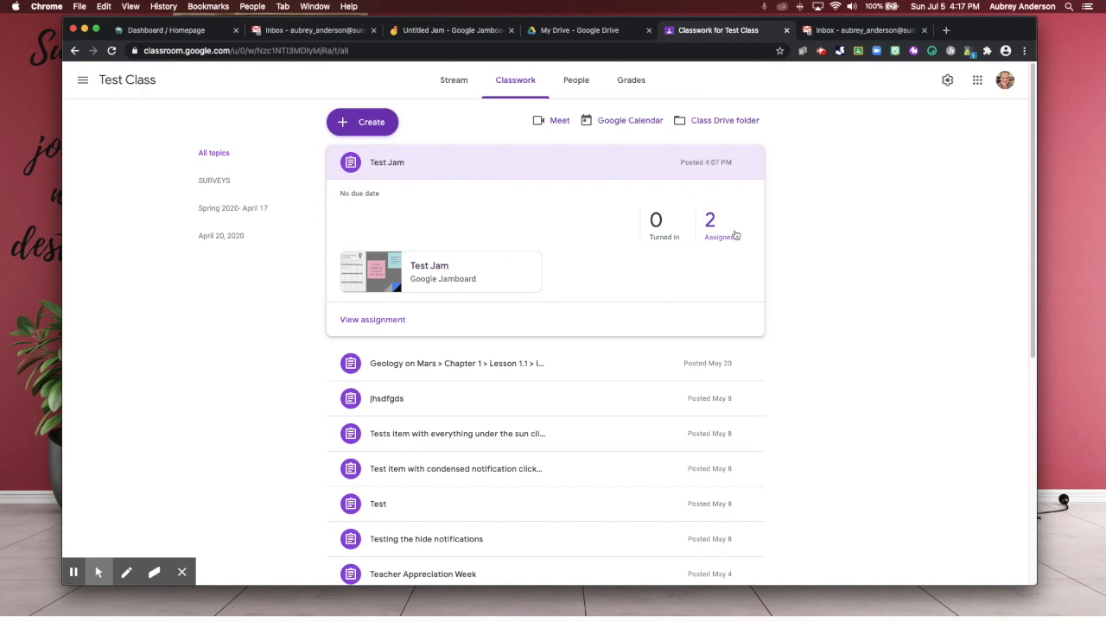
pyautogui.click(350, 121)
pyautogui.click(380, 154)
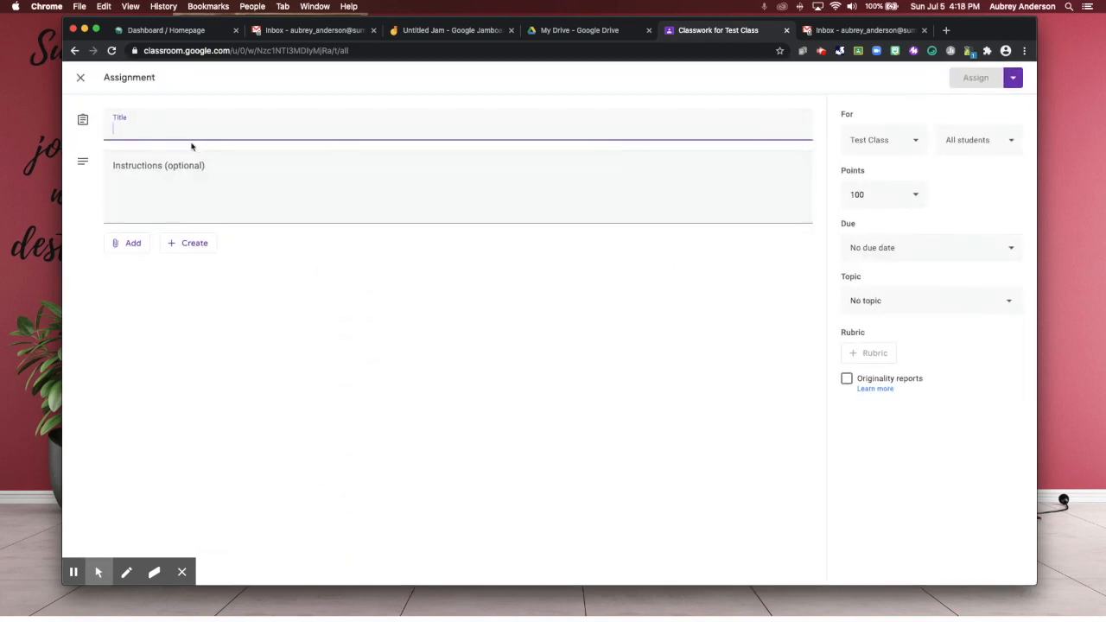
# - Attach Untitled Jam from Google Drive to the assignment and set it to make a copy for each student
pyautogui.click(130, 245)
pyautogui.click(147, 267)
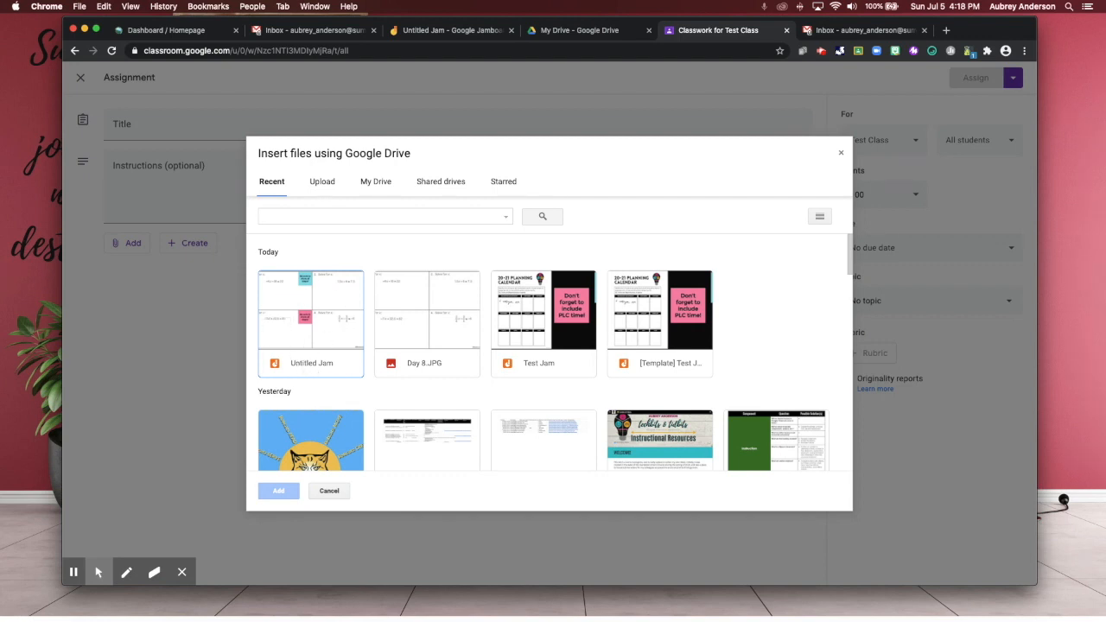
pyautogui.click(305, 334)
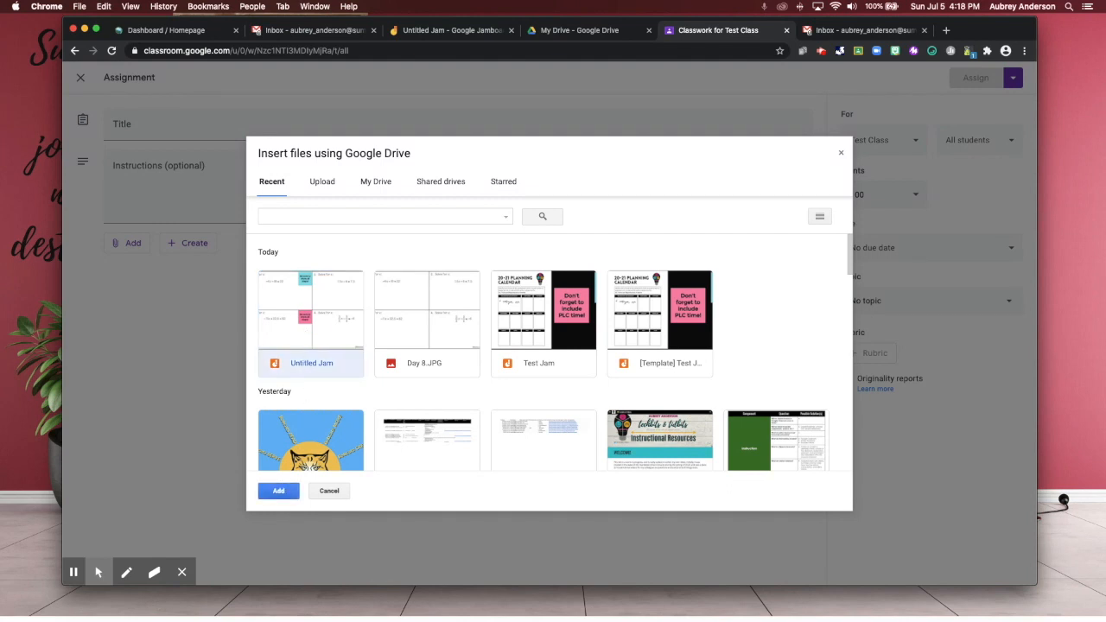
pyautogui.click(280, 491)
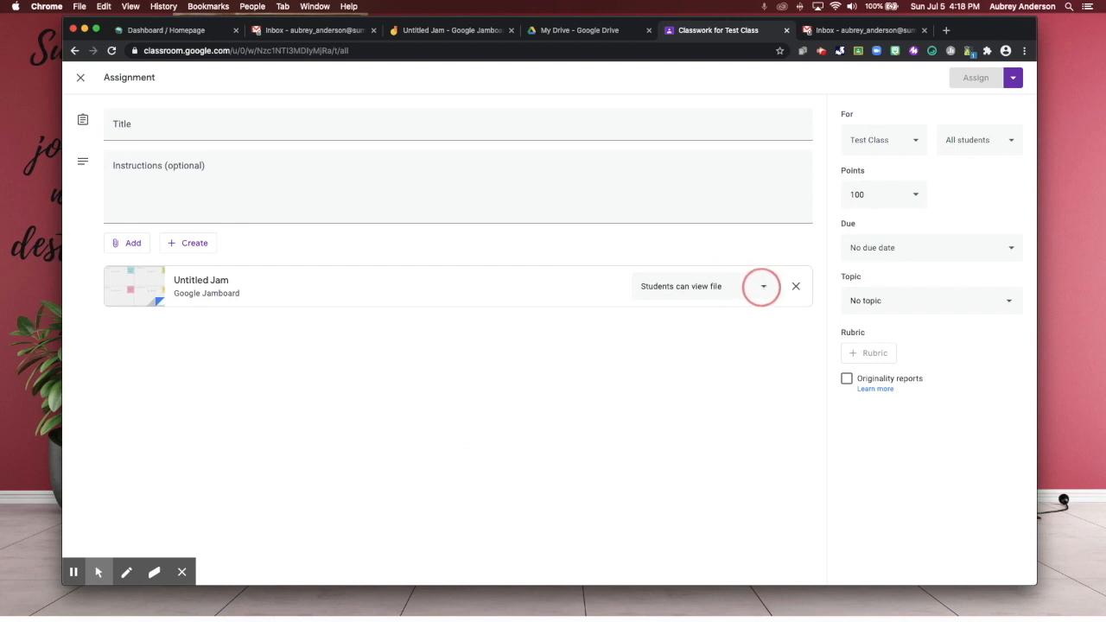
pyautogui.click(762, 289)
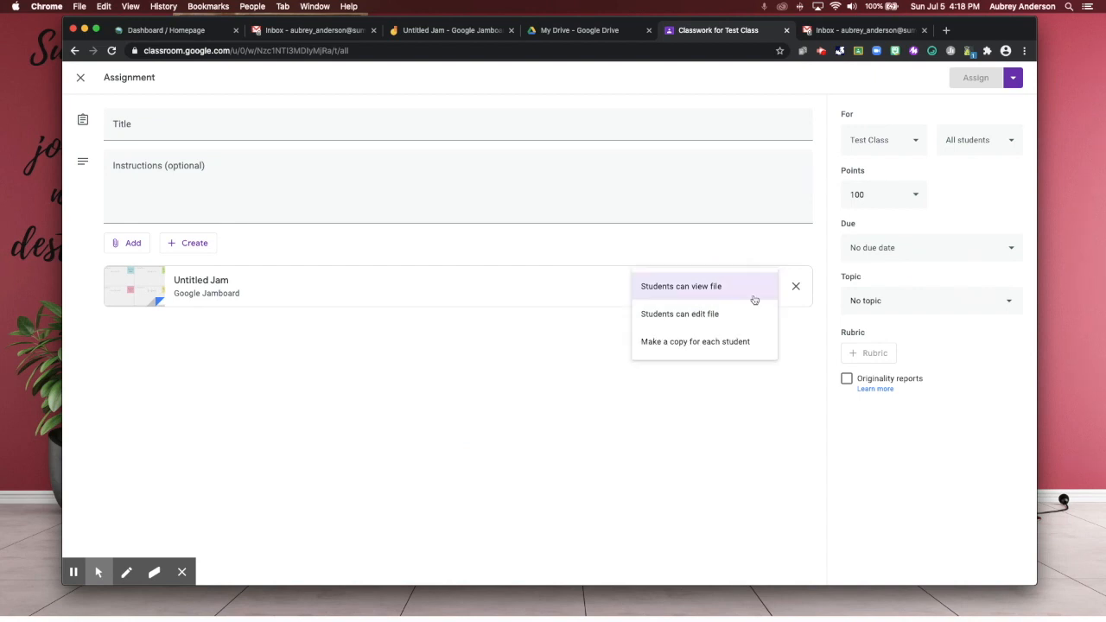
pyautogui.click(730, 342)
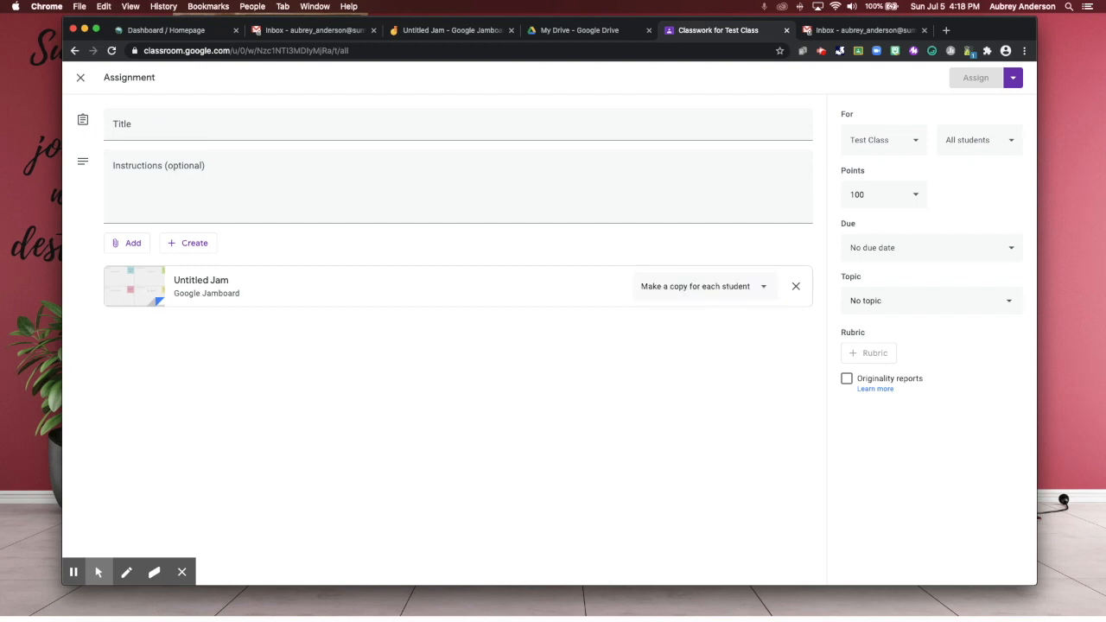
# - Title the assignment "Test" and assign it to the class
pyautogui.click(161, 129)
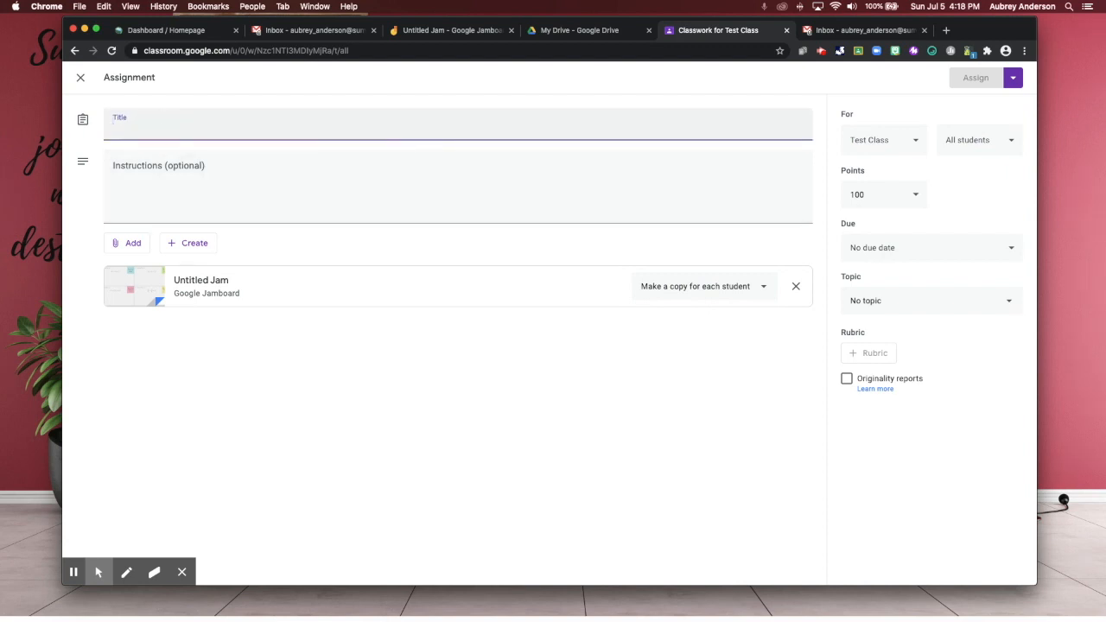
pyautogui.write('Test')
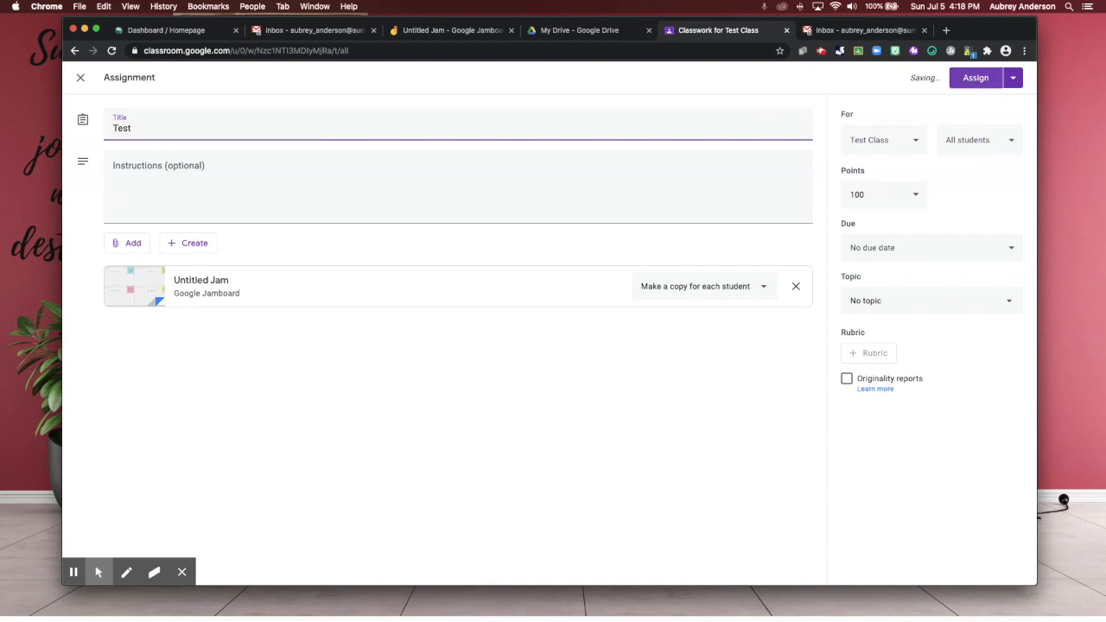
pyautogui.click(974, 78)
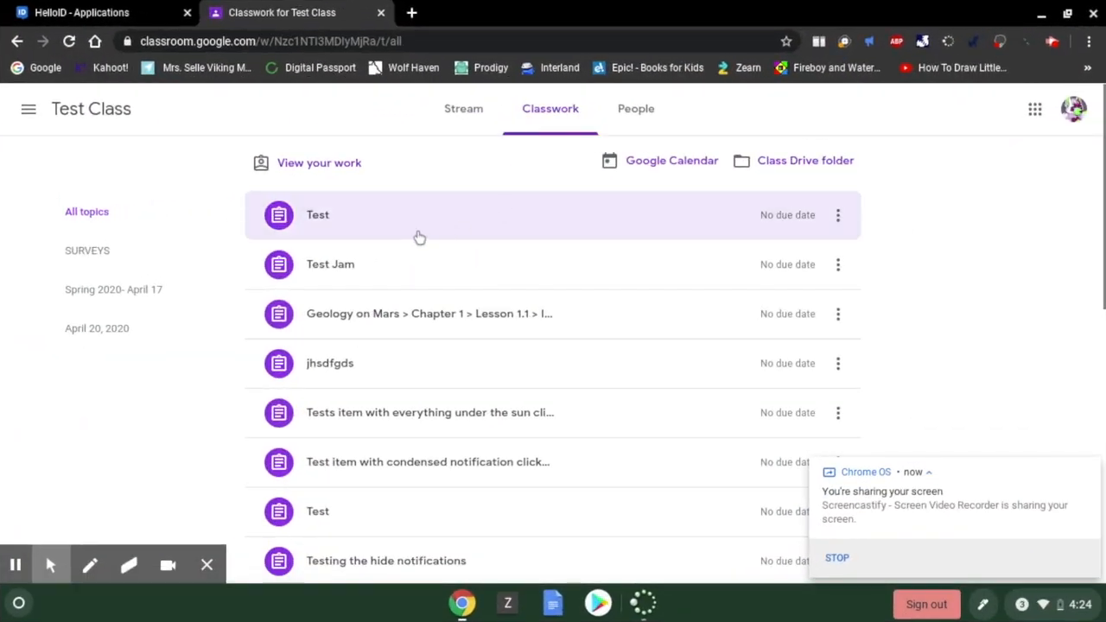
# - In the student's Test Class classwork, expand the newest Test assignment and open the student's own Jamboard copy
pyautogui.click(419, 236)
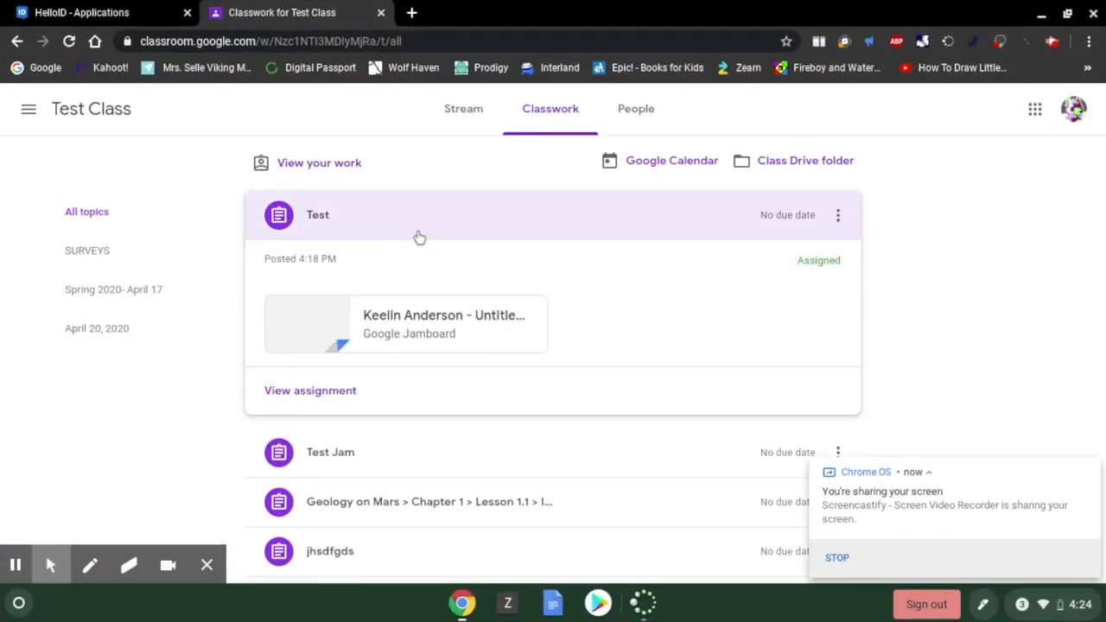
pyautogui.click(393, 315)
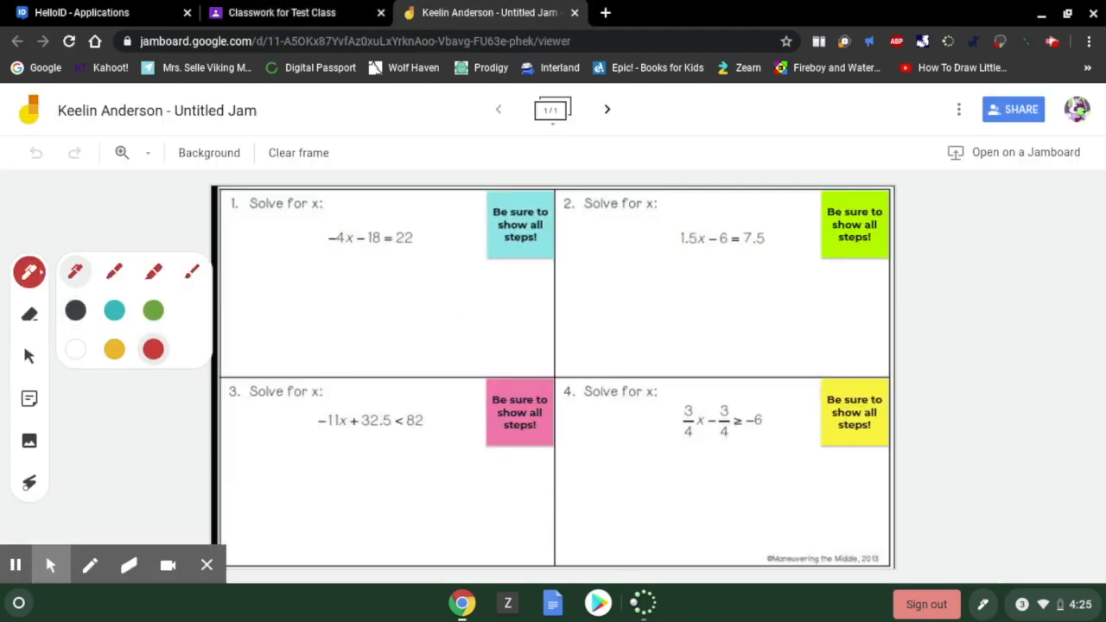
# - Handwrite problem 1's solution in red pen: add 18 to both sides, divide -4x = 40 by -4, and write x = -10
pyautogui.moveTo(393, 229); pyautogui.dragTo(413, 347)
pyautogui.moveTo(359, 242); pyautogui.dragTo(359, 264)
pyautogui.moveTo(397, 255); pyautogui.dragTo(410, 255)
pyautogui.moveTo(305, 284); pyautogui.dragTo(473, 268)
pyautogui.moveTo(421, 274); pyautogui.dragTo(429, 282)
pyautogui.moveTo(333, 283); pyautogui.dragTo(345, 282)
pyautogui.moveTo(337, 295); pyautogui.dragTo(384, 291)
pyautogui.moveTo(352, 310); pyautogui.dragTo(382, 312)
pyautogui.moveTo(419, 293); pyautogui.dragTo(448, 288)
pyautogui.moveTo(322, 329)
pyautogui.mouseDown()
pyautogui.moveTo(488, 309)
pyautogui.moveTo(447, 328)
pyautogui.mouseUp()
# - Change the pen color to yellow and draw a box around problem 1's answer, x = -10
pyautogui.click(30, 272)
pyautogui.click(113, 348)
pyautogui.moveTo(365, 321); pyautogui.dragTo(362, 361)
pyautogui.moveTo(364, 320); pyautogui.dragTo(364, 357)
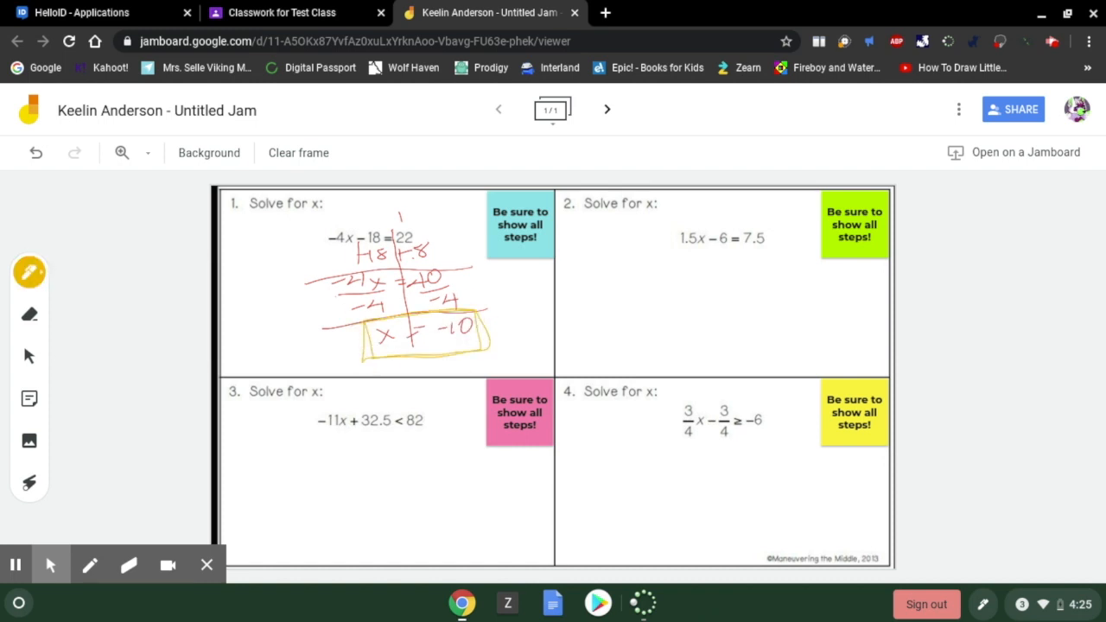